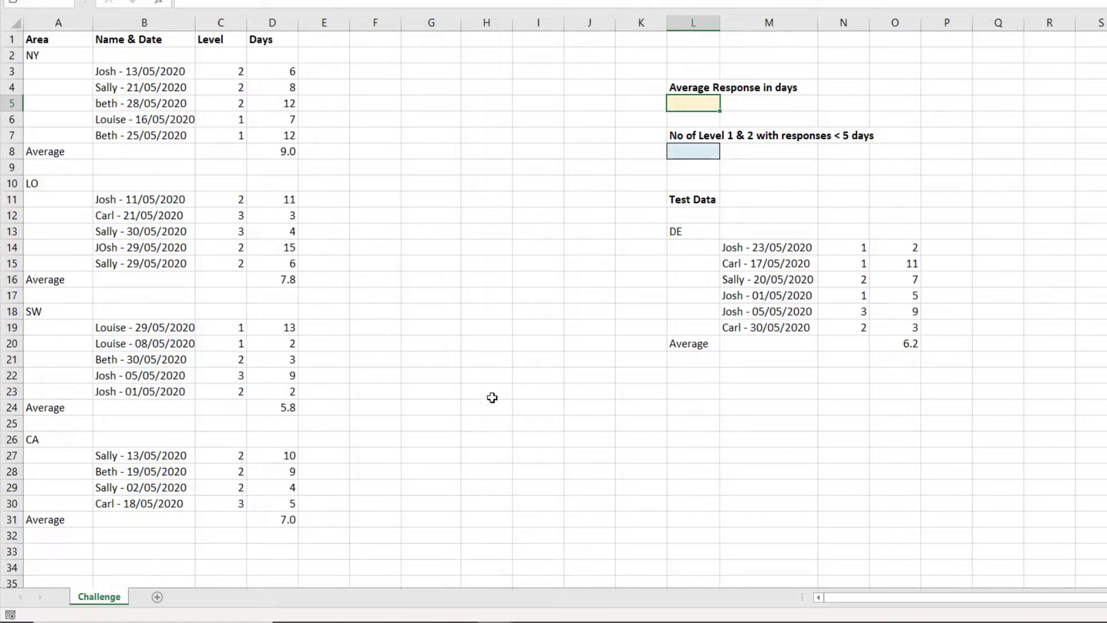
# Convert A1:D31 into a table with headers Area, Name & Date, Level and Days.
pyautogui.moveTo(76, 42); pyautogui.dragTo(293, 518)
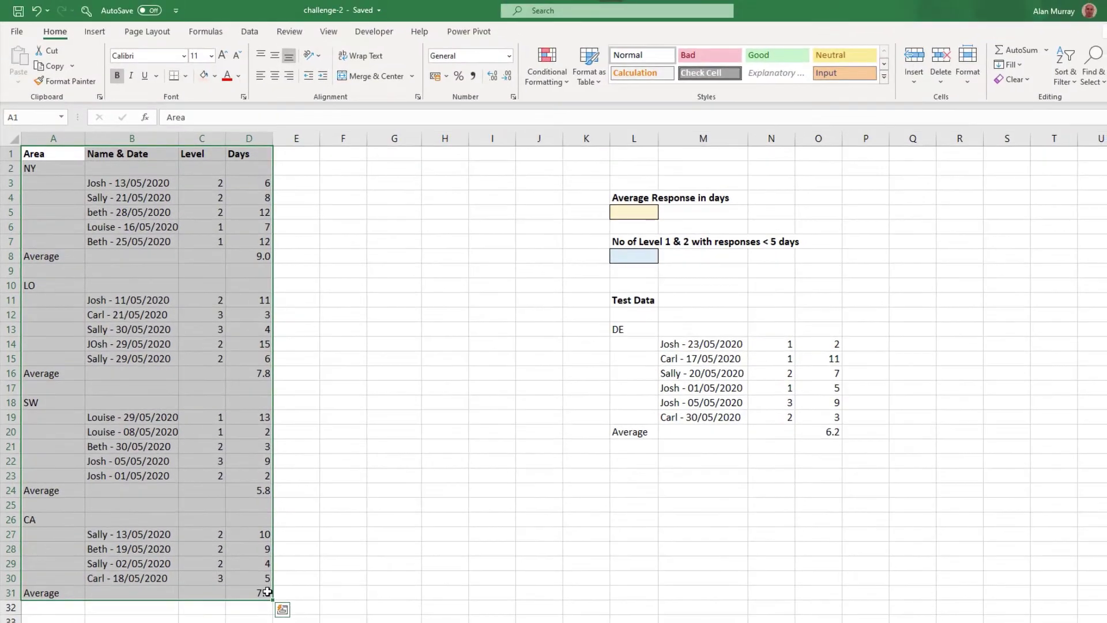
pyautogui.hotkey('ctrl', 't')
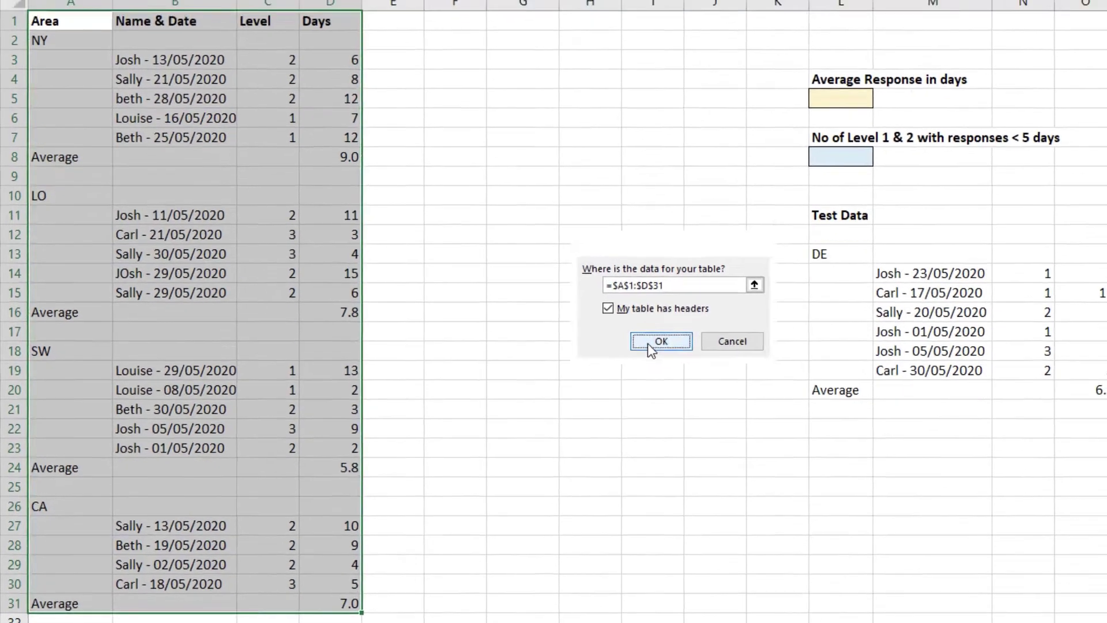
pyautogui.click(672, 315)
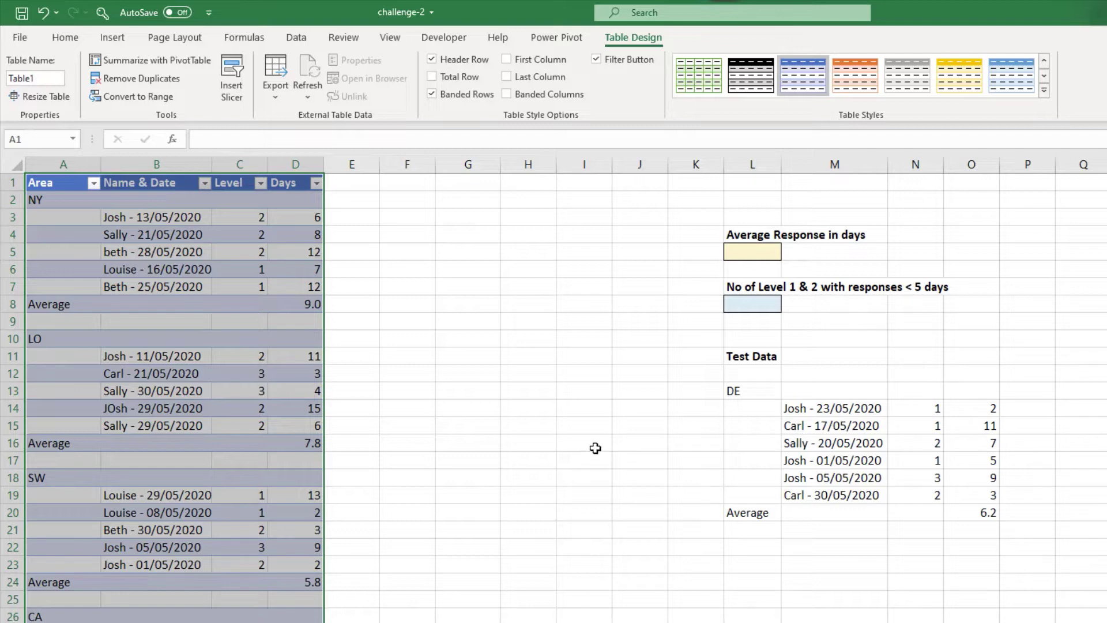
# Clear the table style and turn off the header filter buttons.
pyautogui.click(1045, 93)
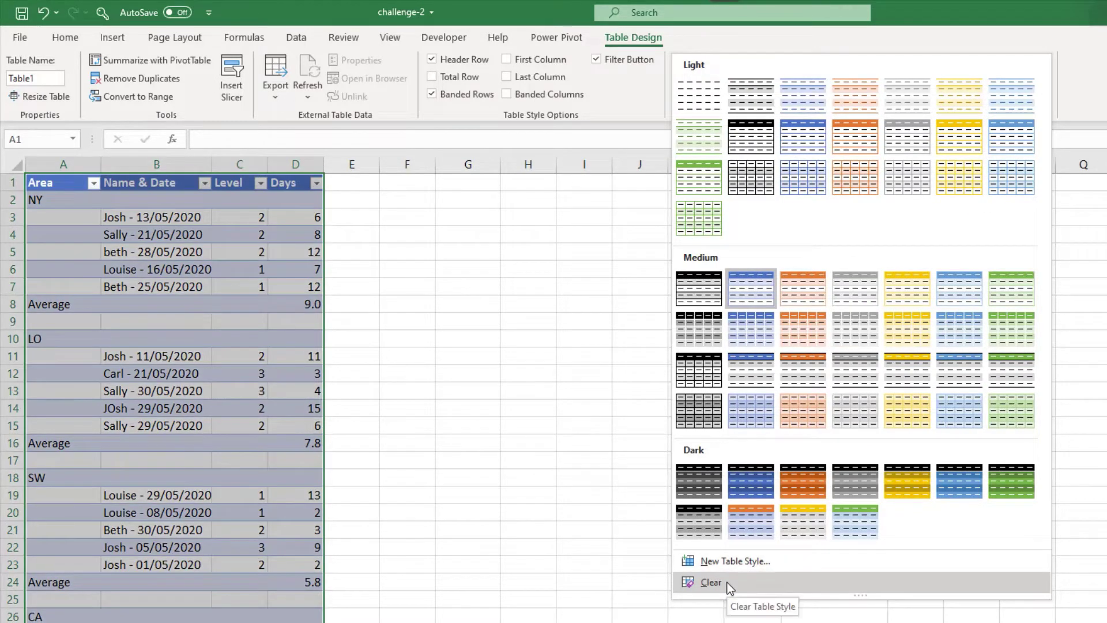
pyautogui.click(728, 583)
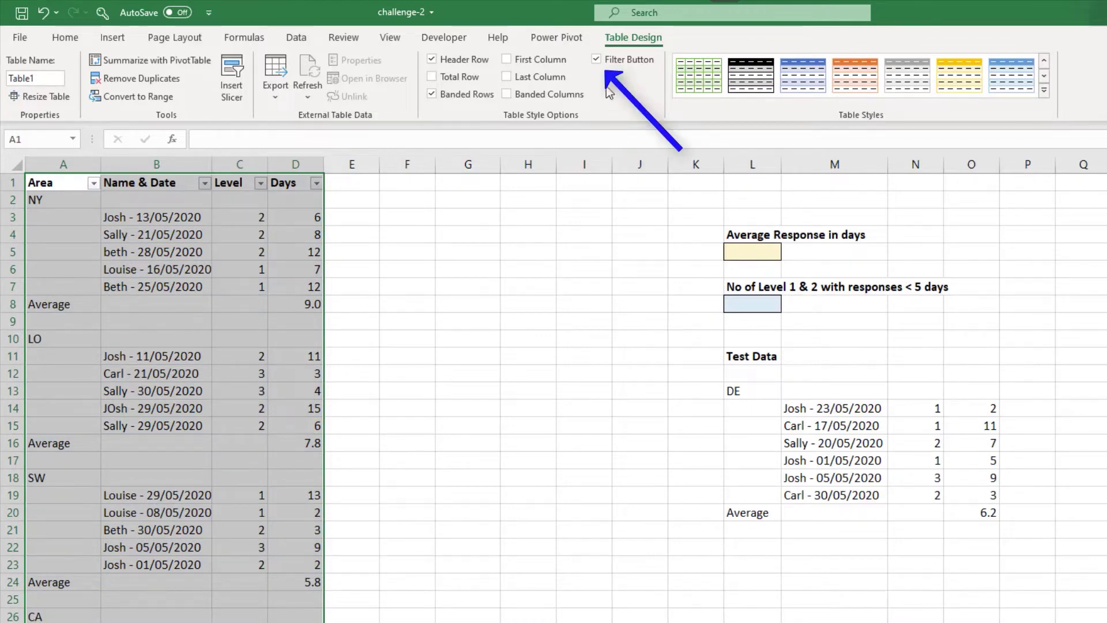
pyautogui.click(597, 60)
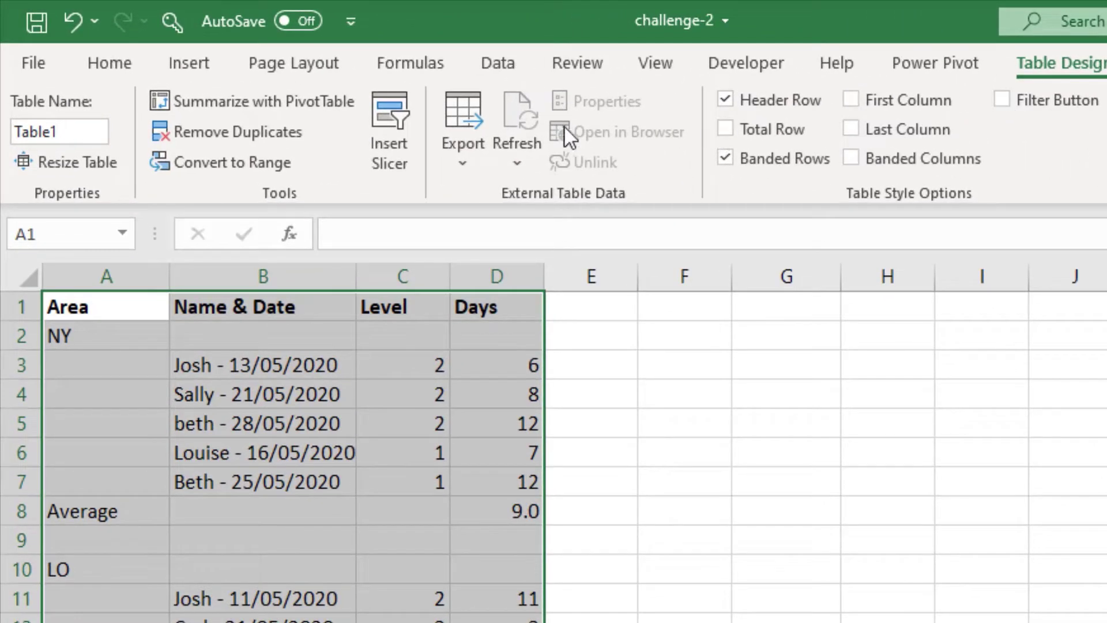
# Rename the table from Table1 to Issues.
pyautogui.click(99, 131)
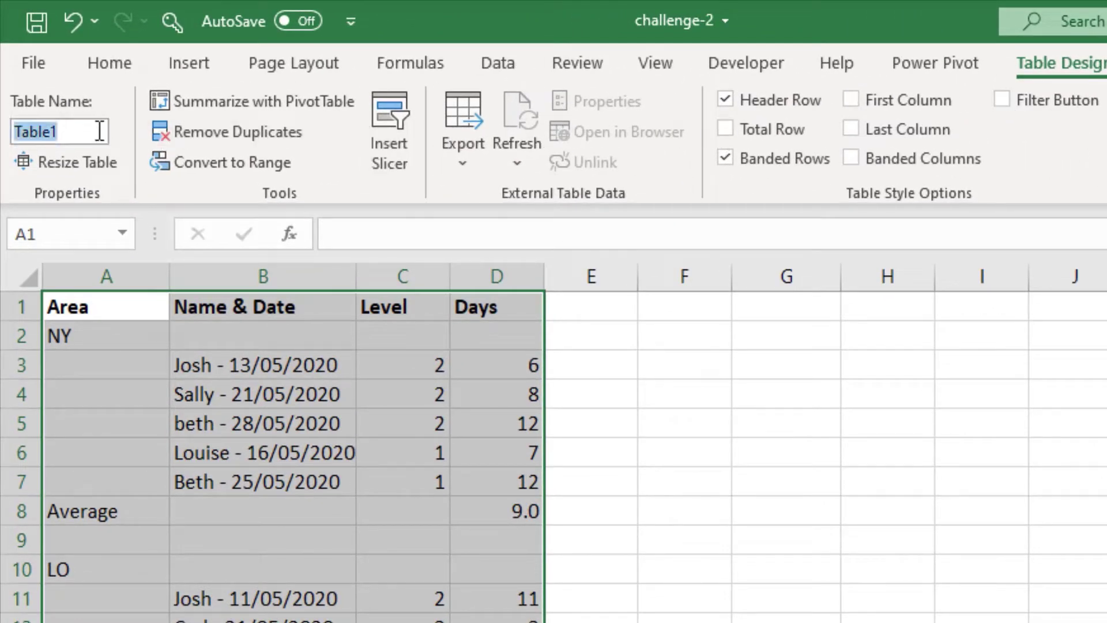
pyautogui.write('Issues')
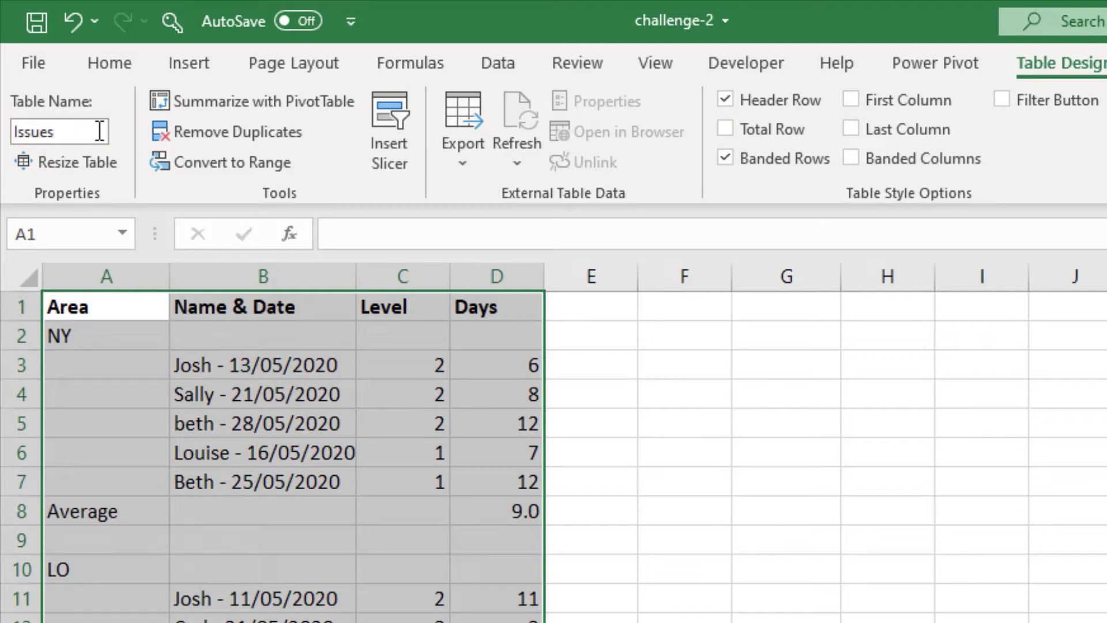
pyautogui.press('Return')
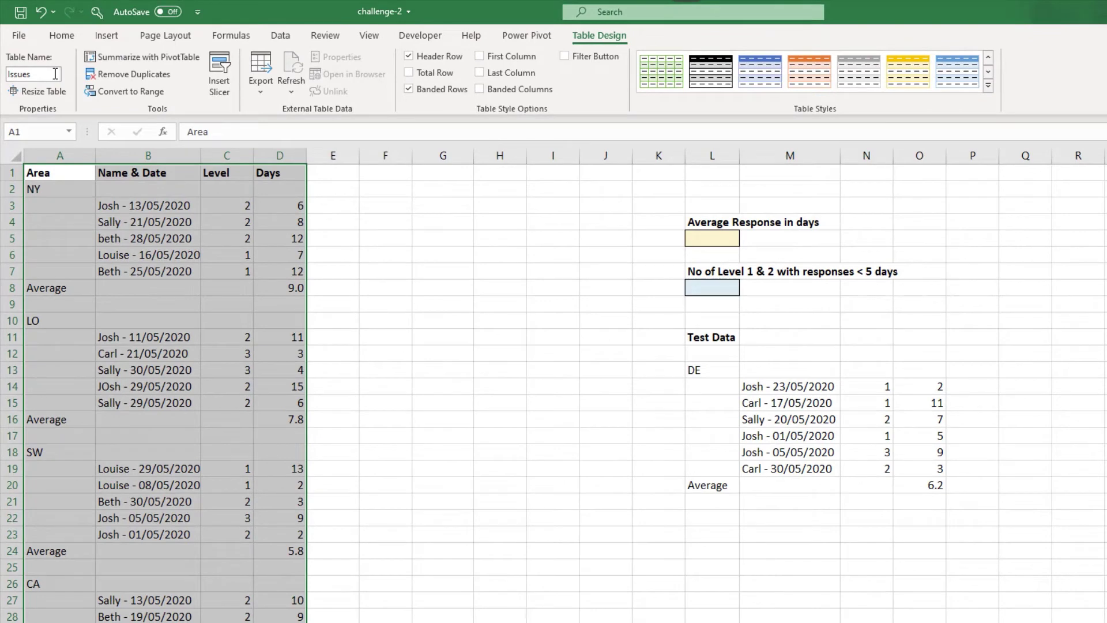
# Send the Issues table to the Power Query Editor with From Table/Range.
pyautogui.click(138, 302)
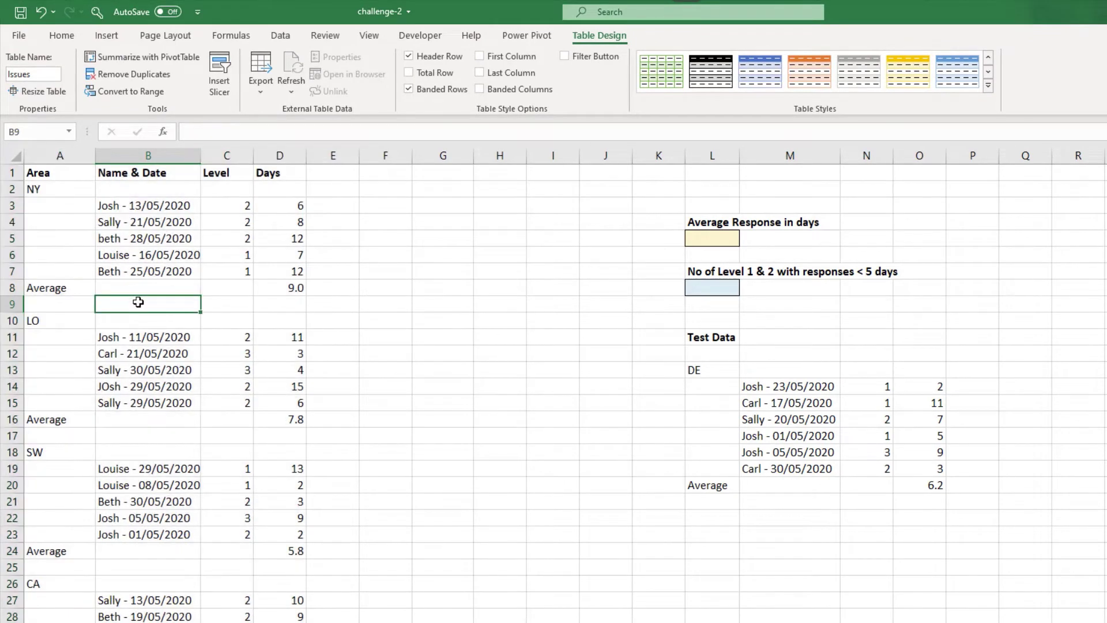
pyautogui.click(280, 35)
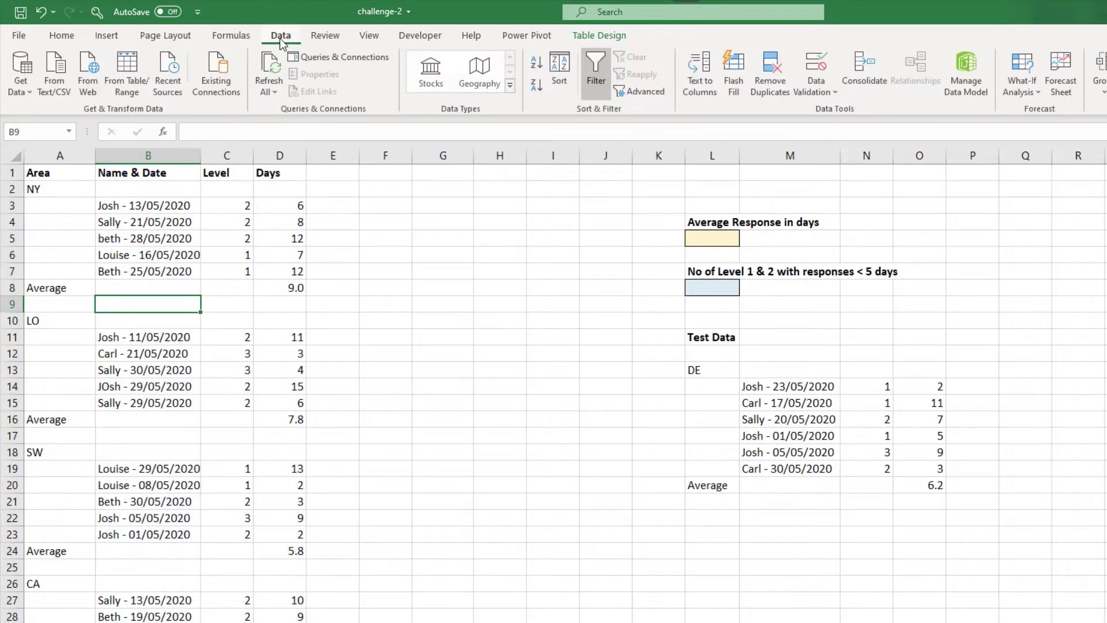
pyautogui.click(140, 92)
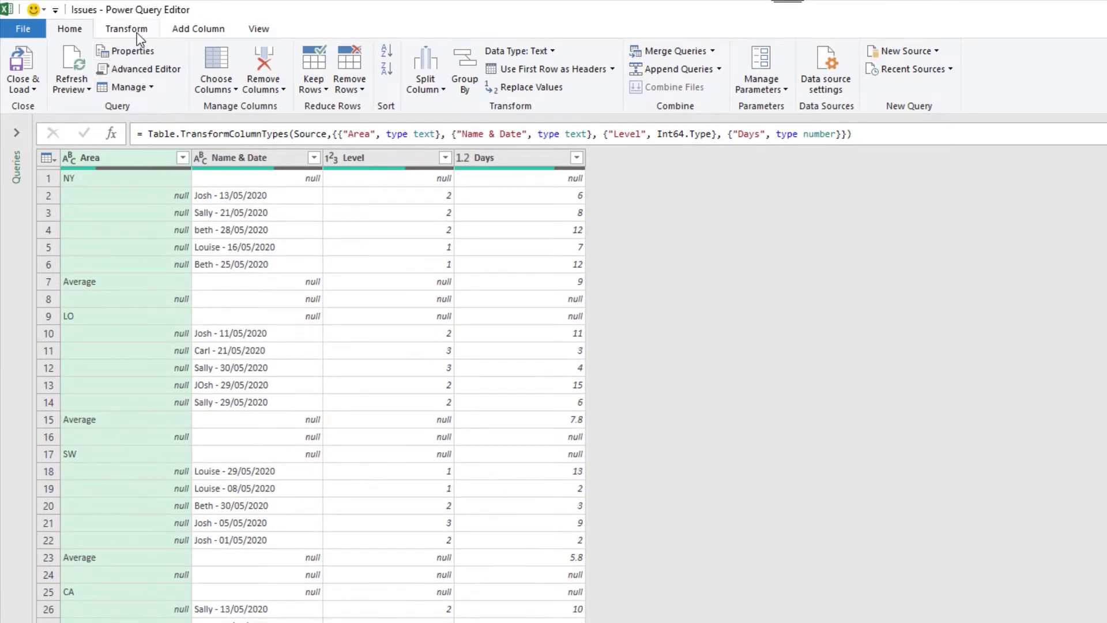
# Fill the Area column down so blank rows take the area code above.
pyautogui.click(126, 28)
pyautogui.click(315, 72)
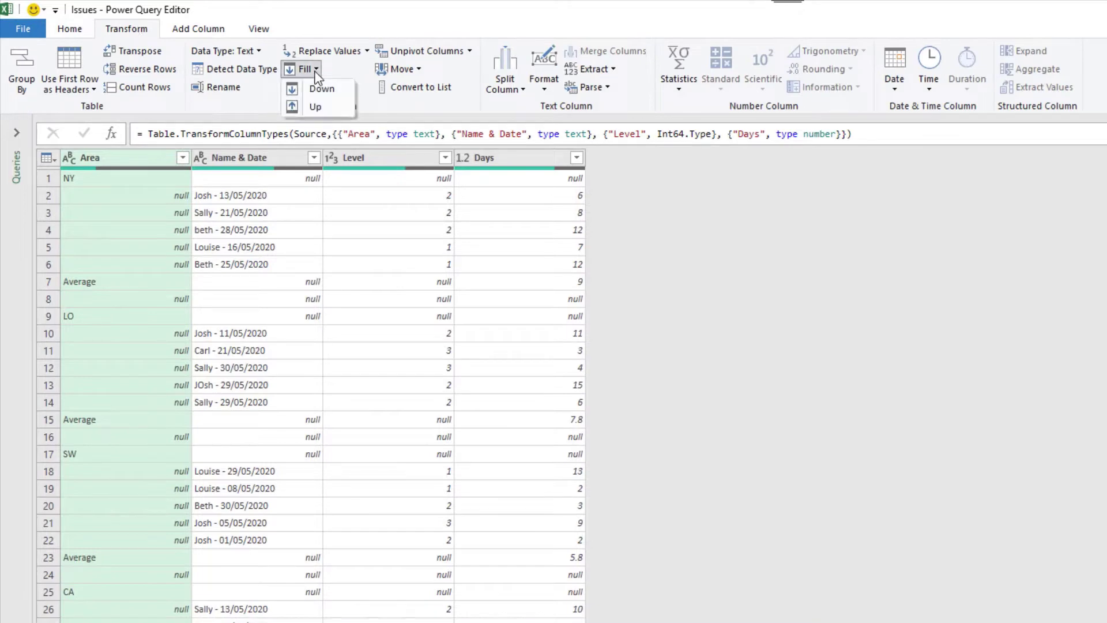
pyautogui.click(320, 91)
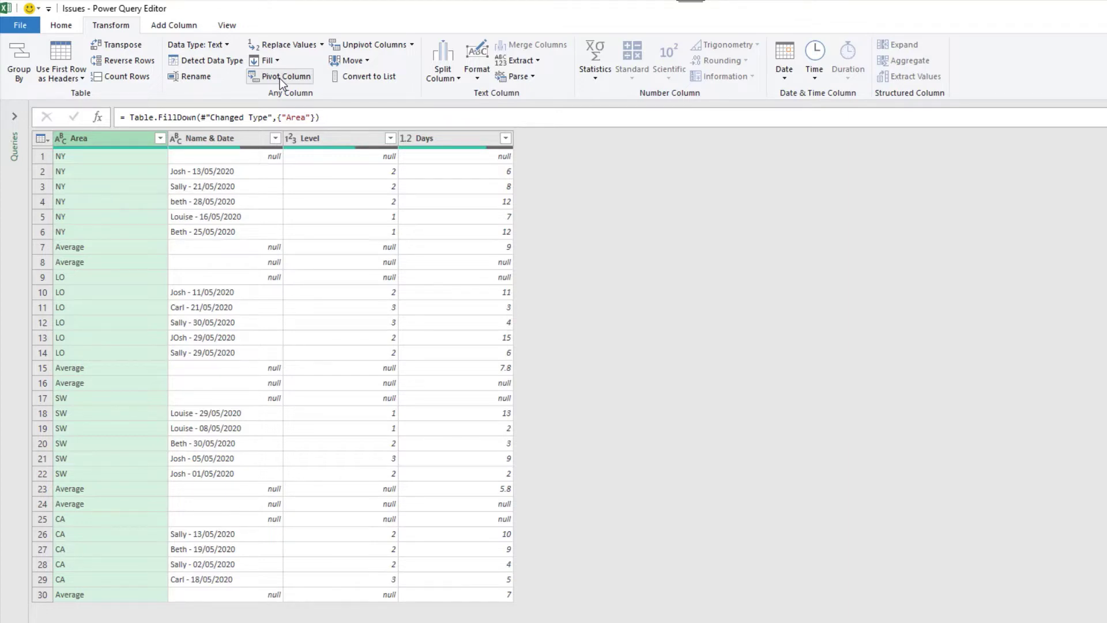
# Filter out (null) values in Name & Date, leaving 19 rows.
pyautogui.click(275, 138)
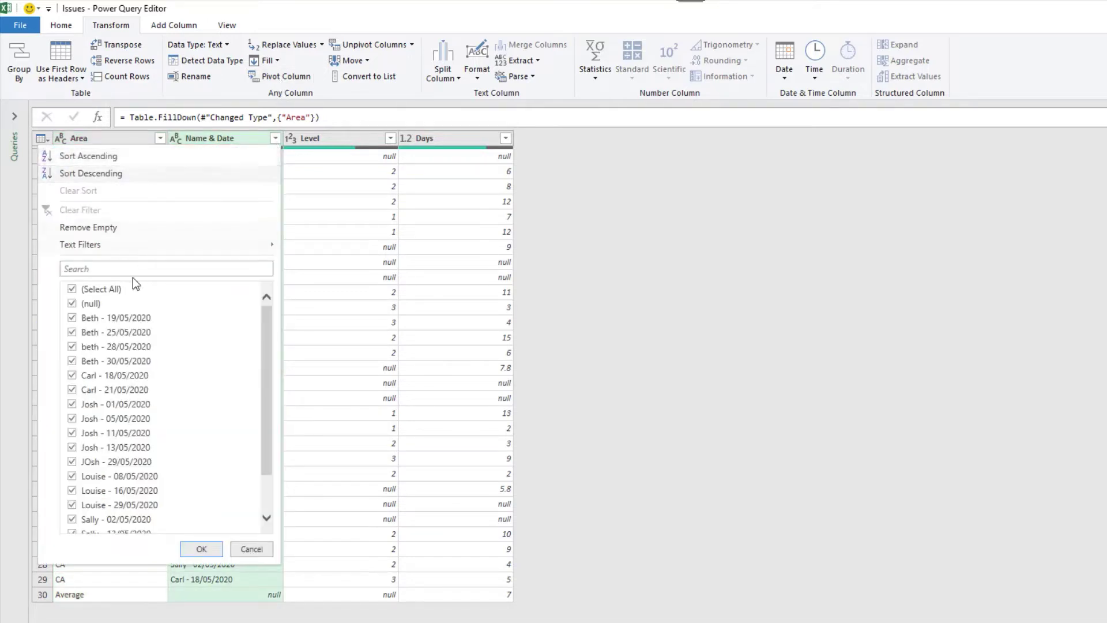
pyautogui.click(72, 303)
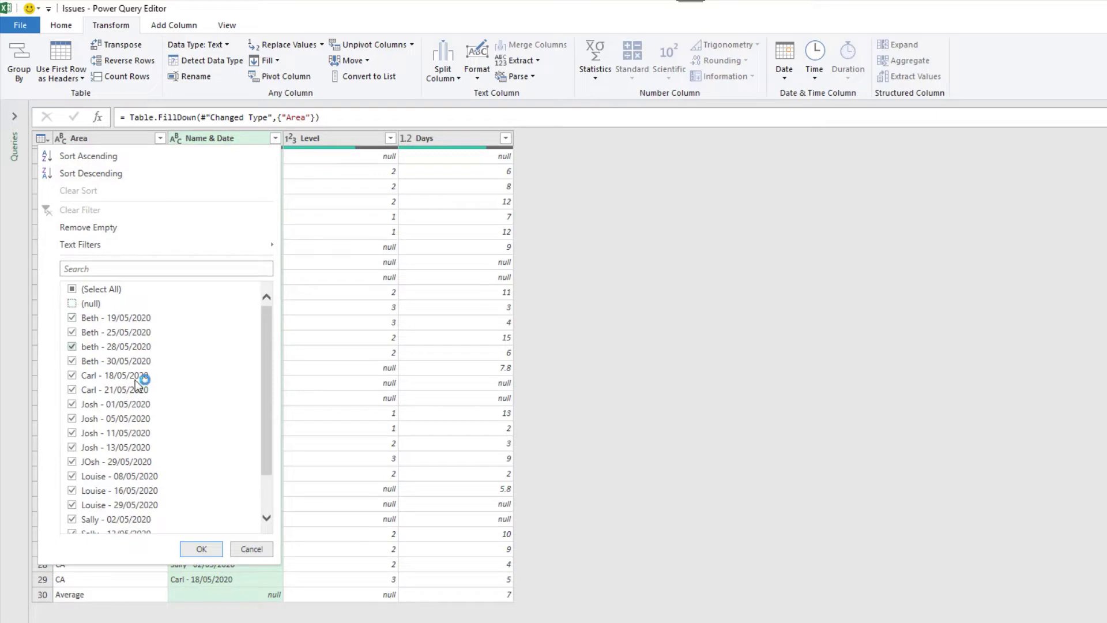
pyautogui.click(208, 552)
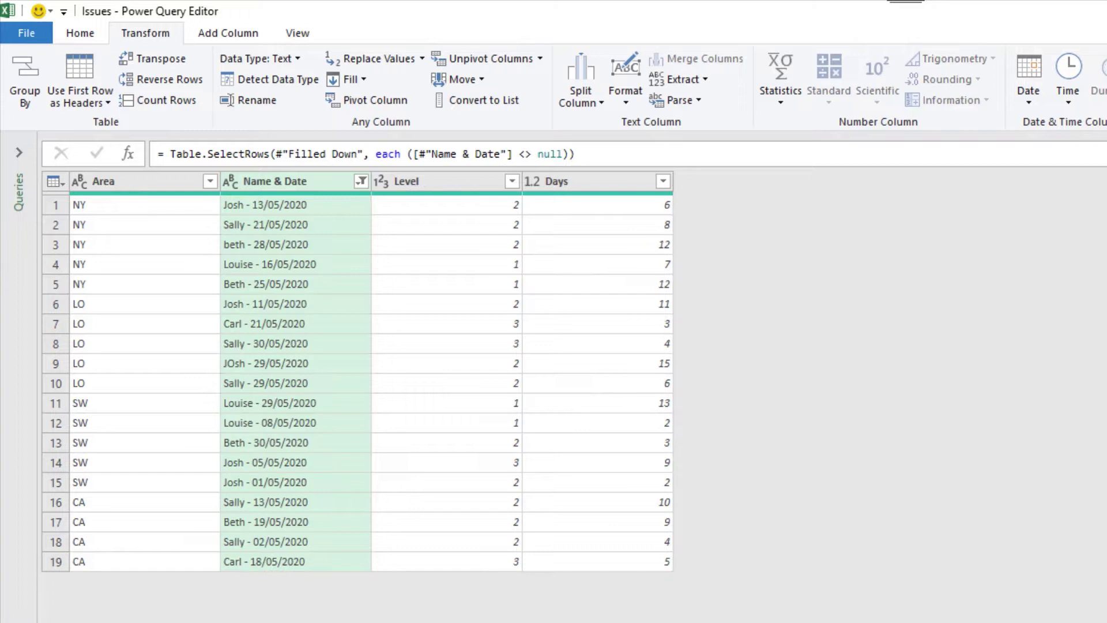
# Split Name & Date at the left-most custom '-' delimiter into Name & Date.1 and Name & Date.2.
pyautogui.click(581, 98)
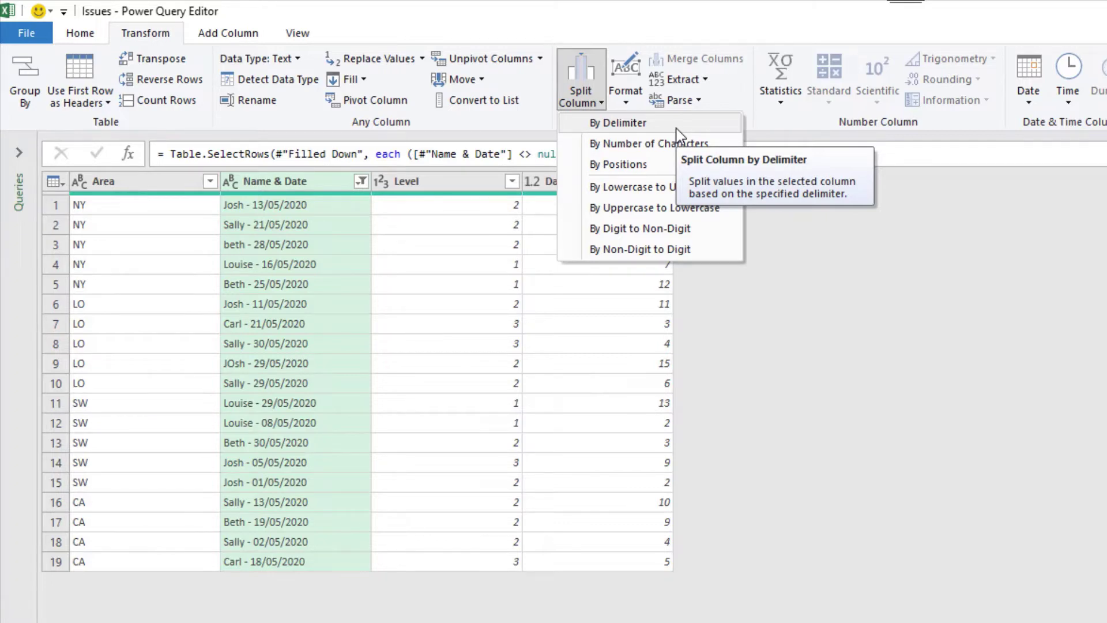
pyautogui.click(662, 126)
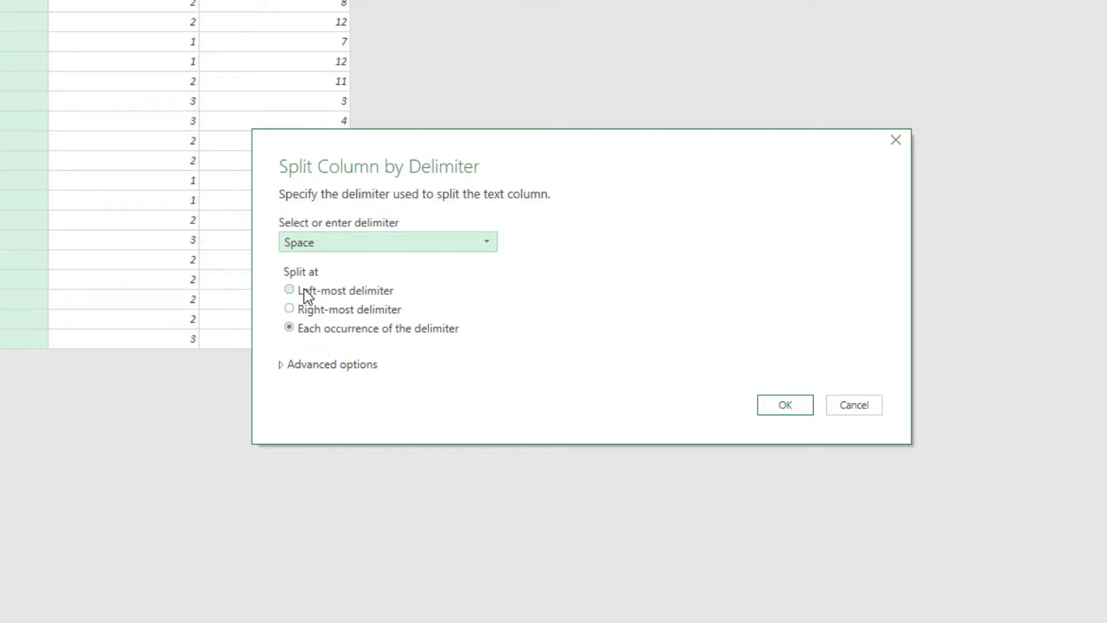
pyautogui.click(290, 309)
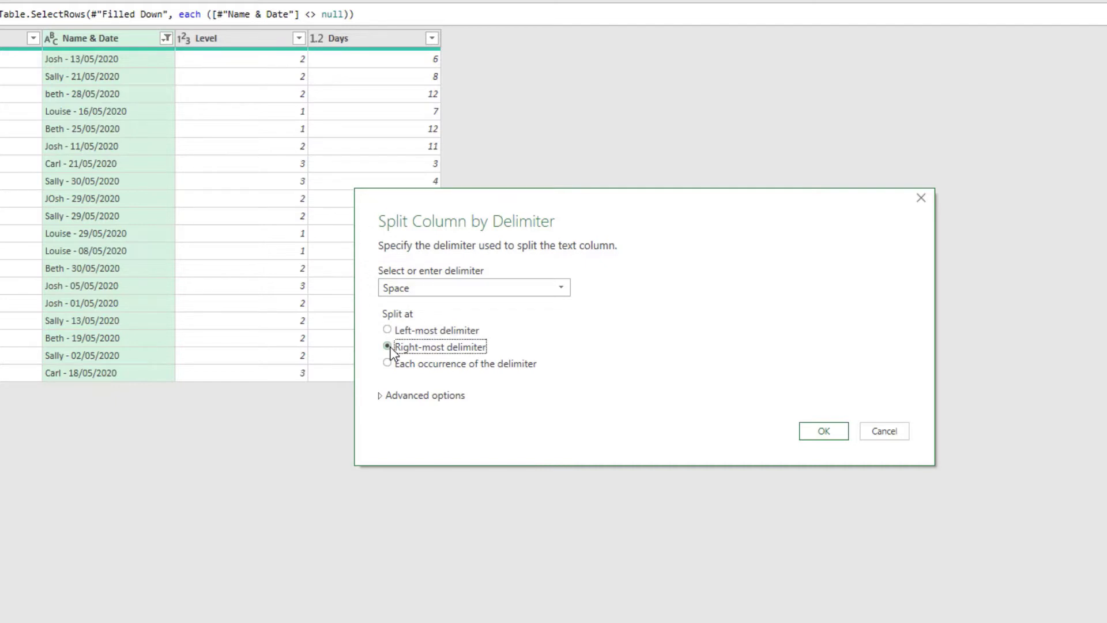
pyautogui.click(434, 297)
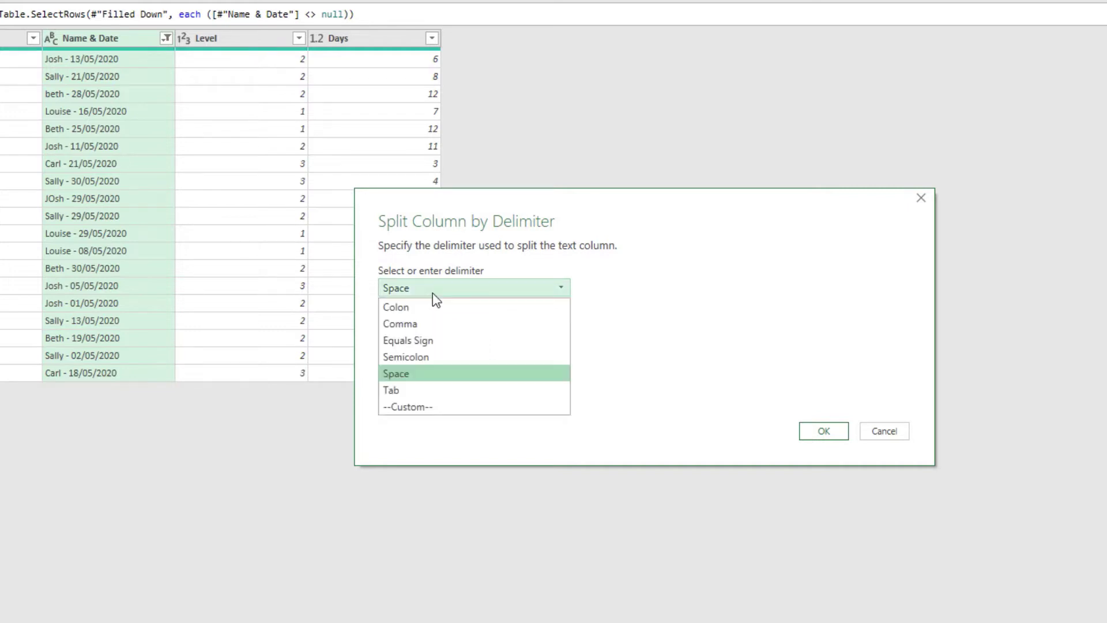
pyautogui.click(430, 409)
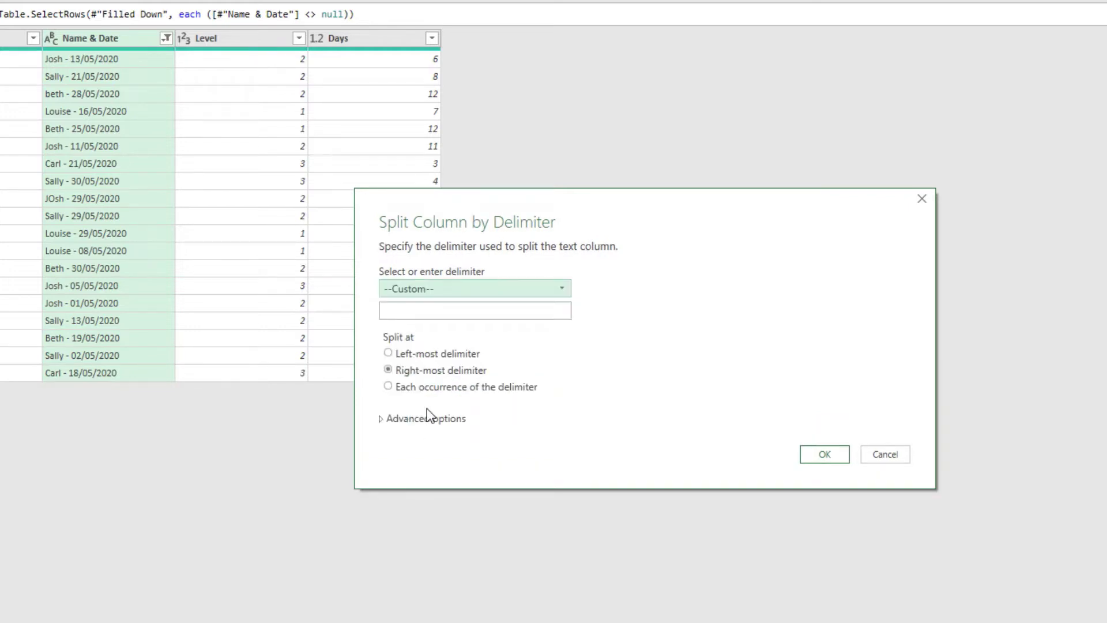
pyautogui.click(425, 316)
pyautogui.write('-')
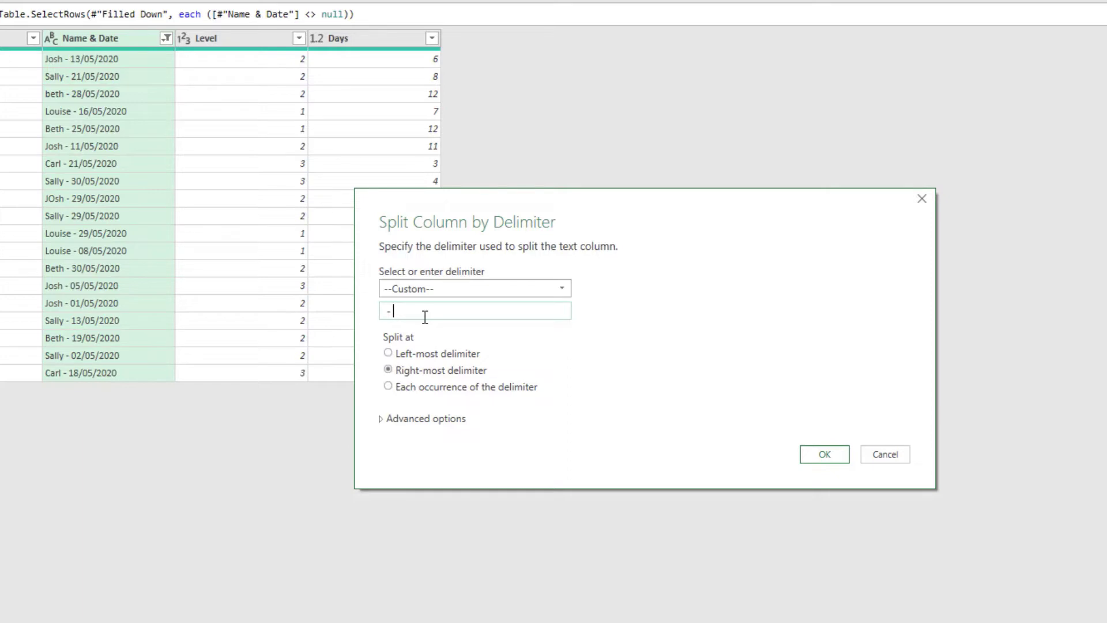
pyautogui.click(390, 354)
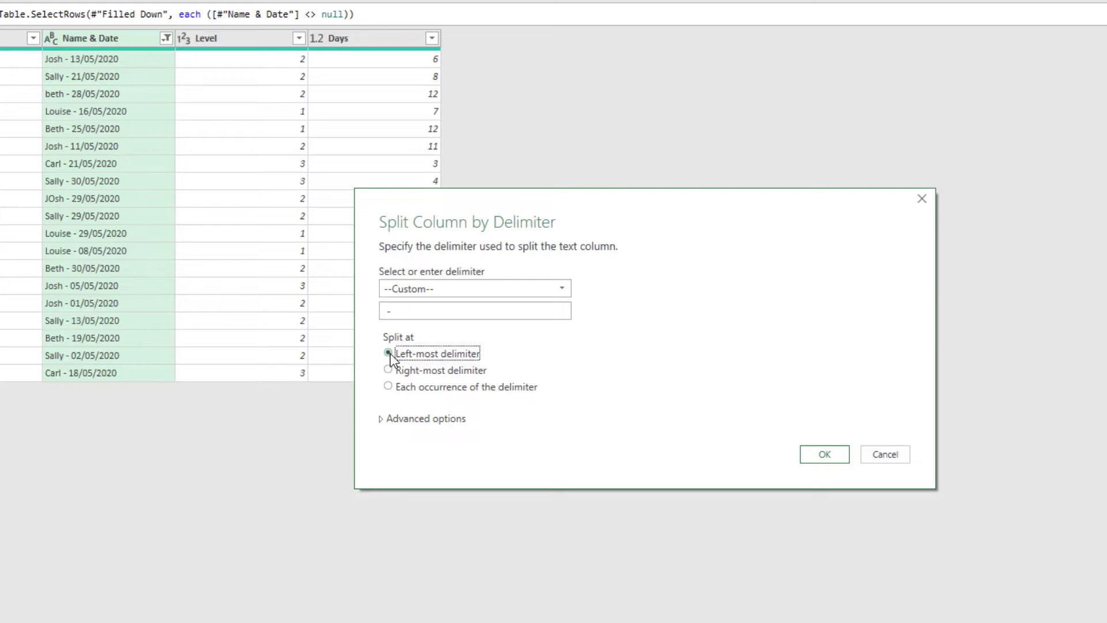
pyautogui.click(811, 458)
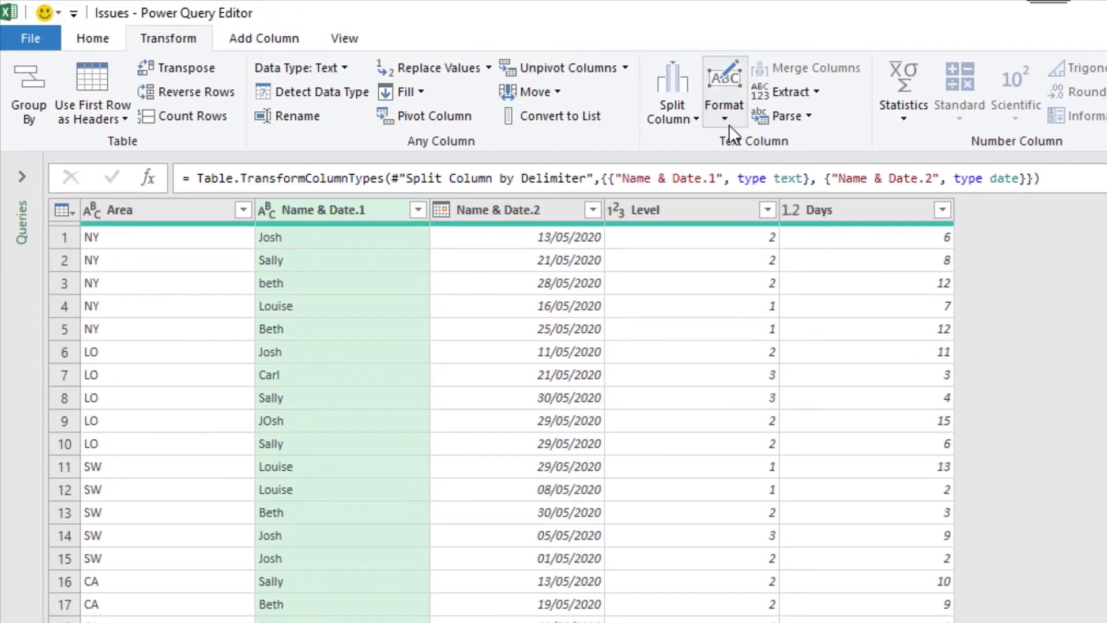
# Apply Capitalize Each Word to the Name & Date.1 column.
pyautogui.click(727, 122)
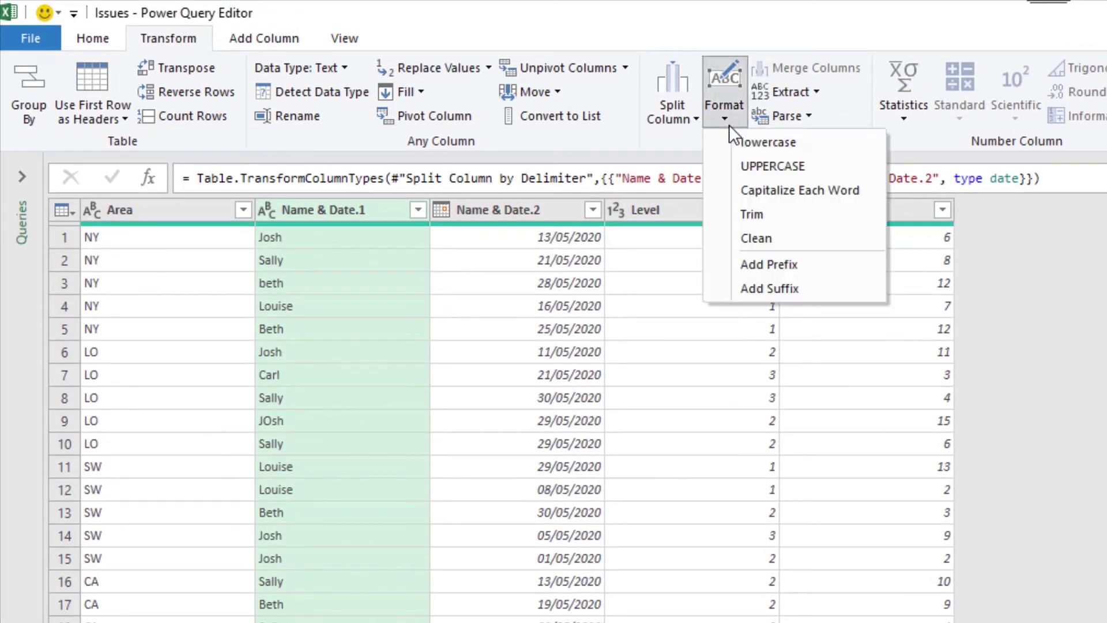
pyautogui.click(729, 190)
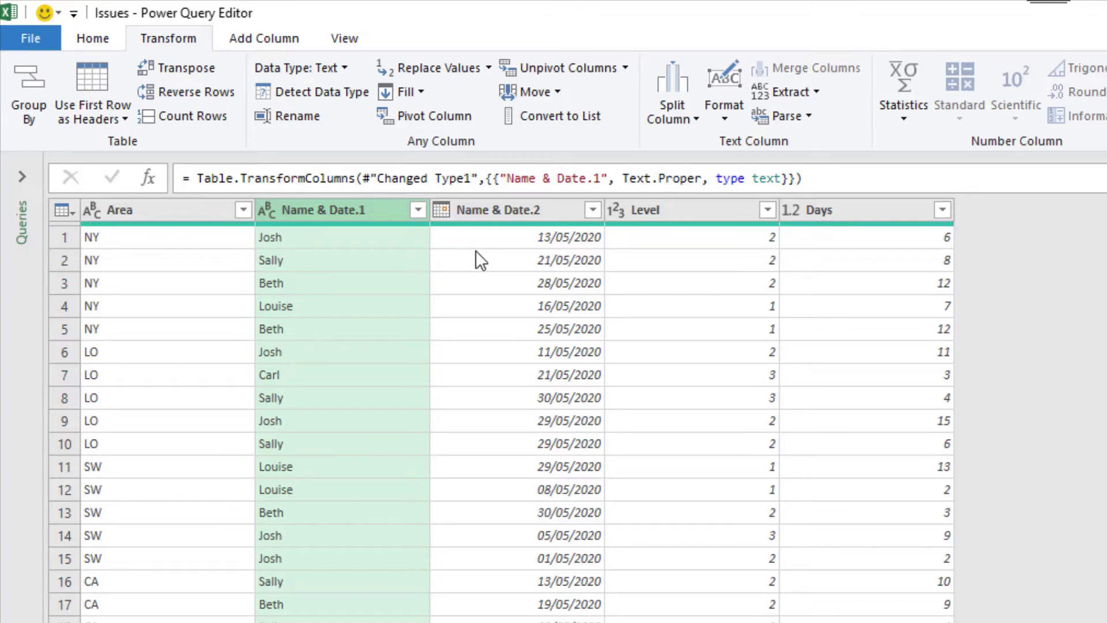
# Rename Name & Date.1 to Name and Name & Date.2 to Date.
pyautogui.doubleClick(353, 212)
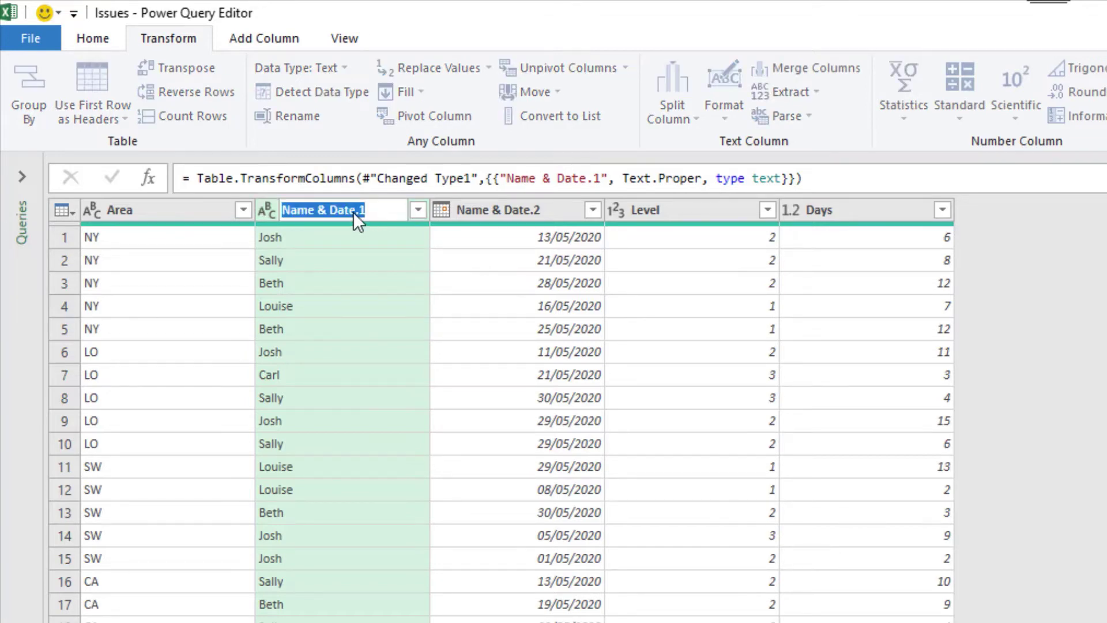
pyautogui.write('Name')
pyautogui.press('Return')
pyautogui.doubleClick(483, 209)
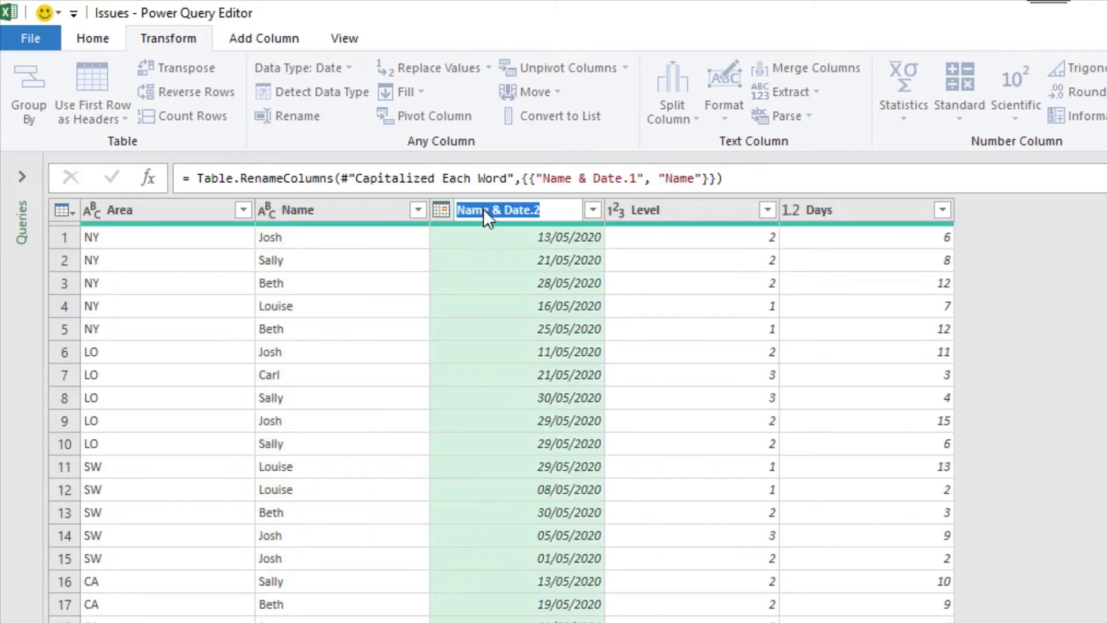
pyautogui.write('Date')
pyautogui.press('Return')
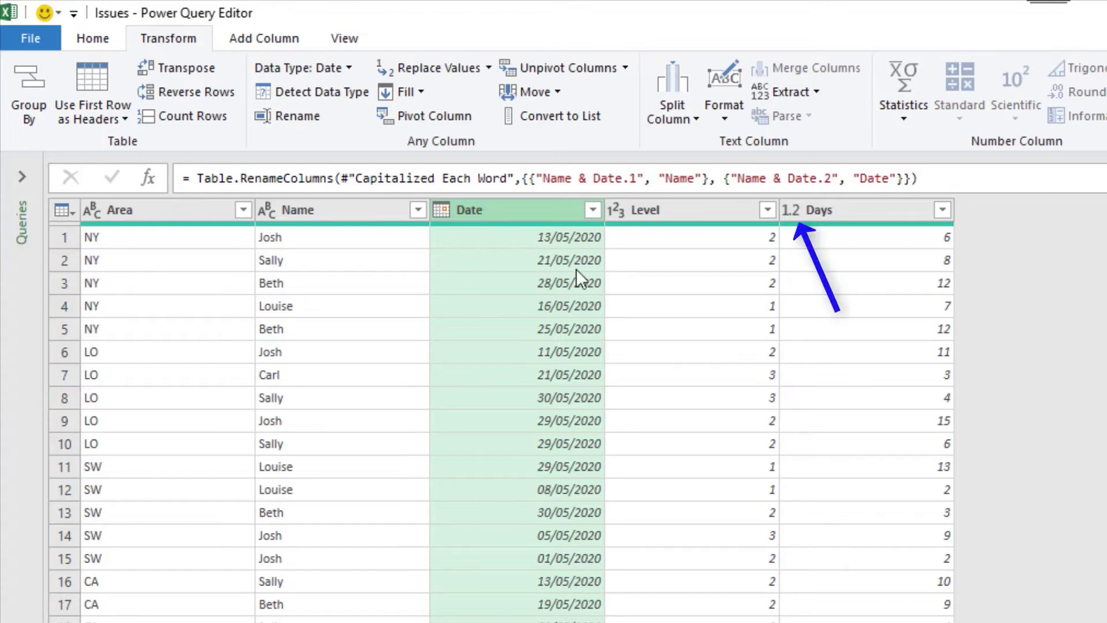
# Change the Days column type from Decimal Number to Whole Number.
pyautogui.click(796, 212)
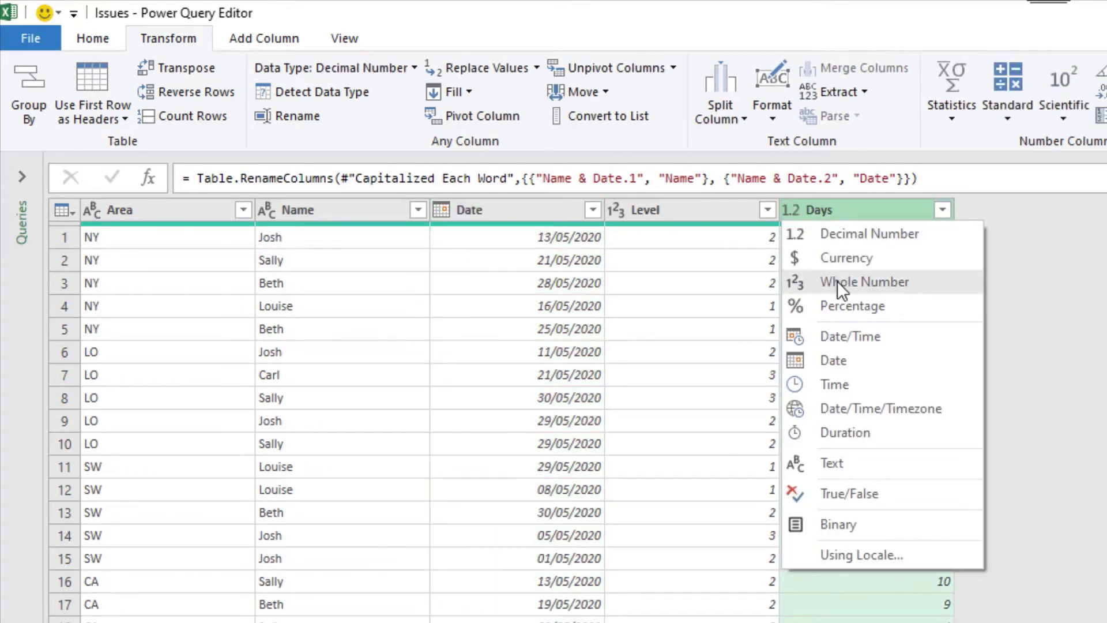
pyautogui.click(837, 281)
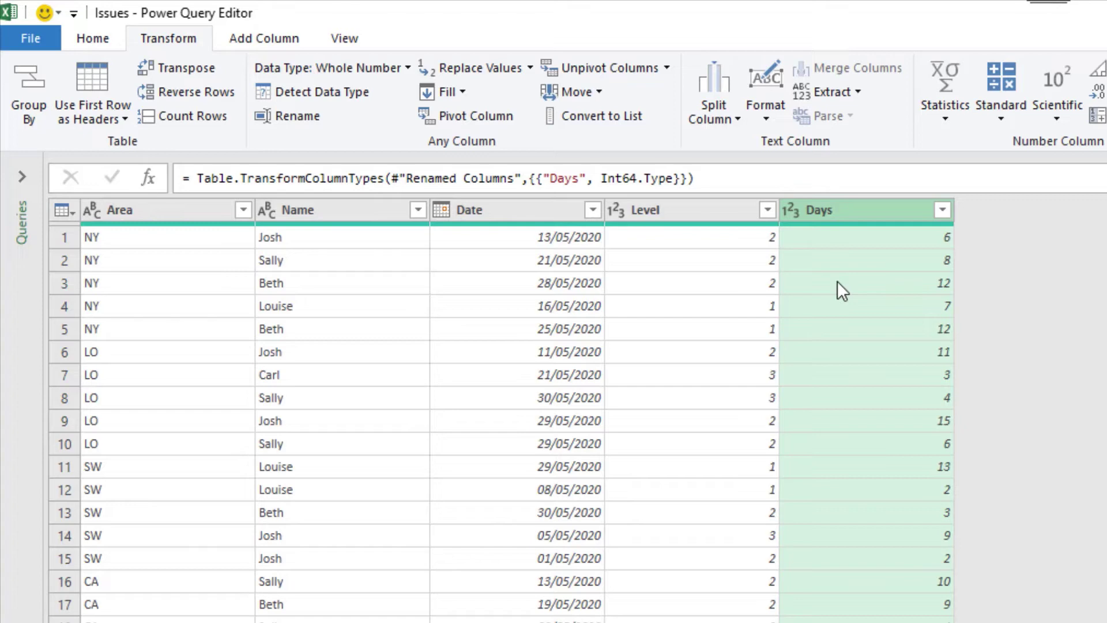
# Close & Load the query as a table on the existing Challenge sheet at cell F1.
pyautogui.click(104, 38)
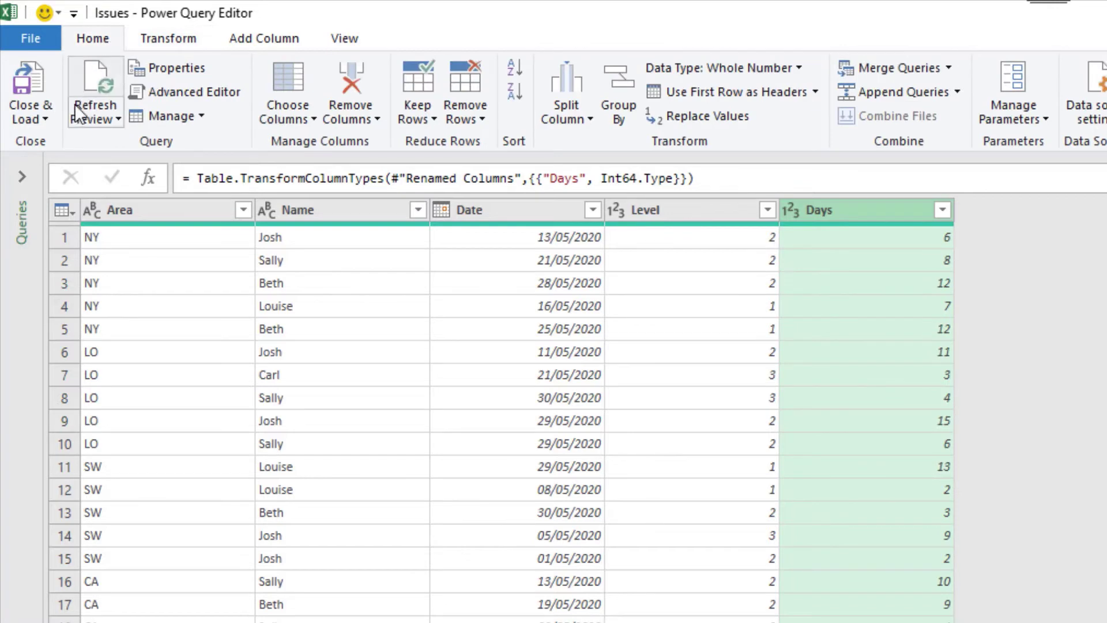
pyautogui.click(51, 117)
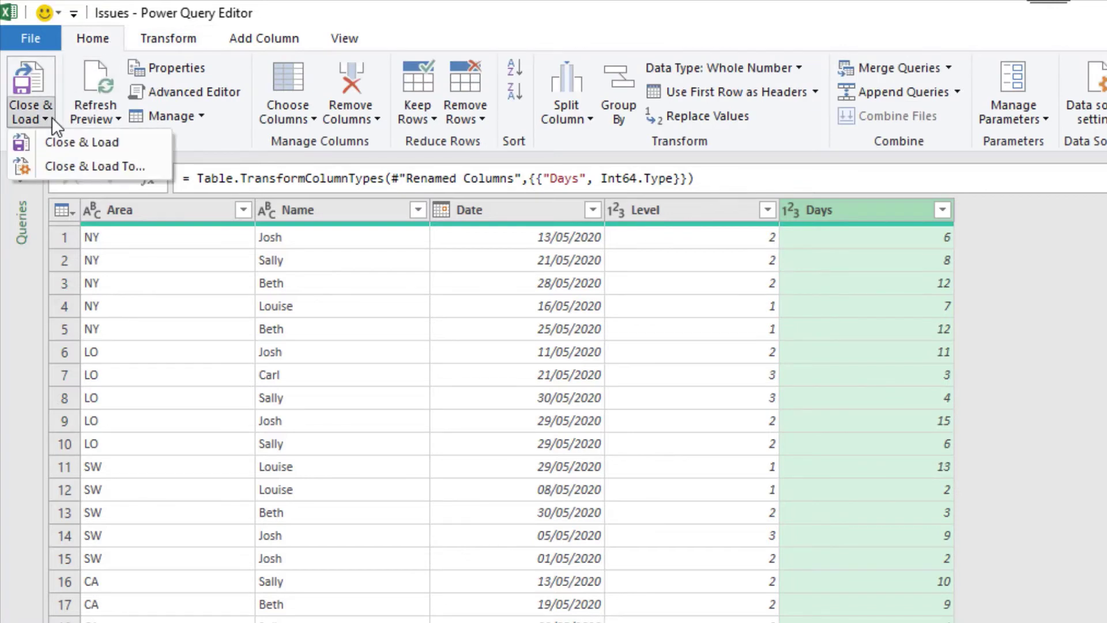
pyautogui.click(70, 166)
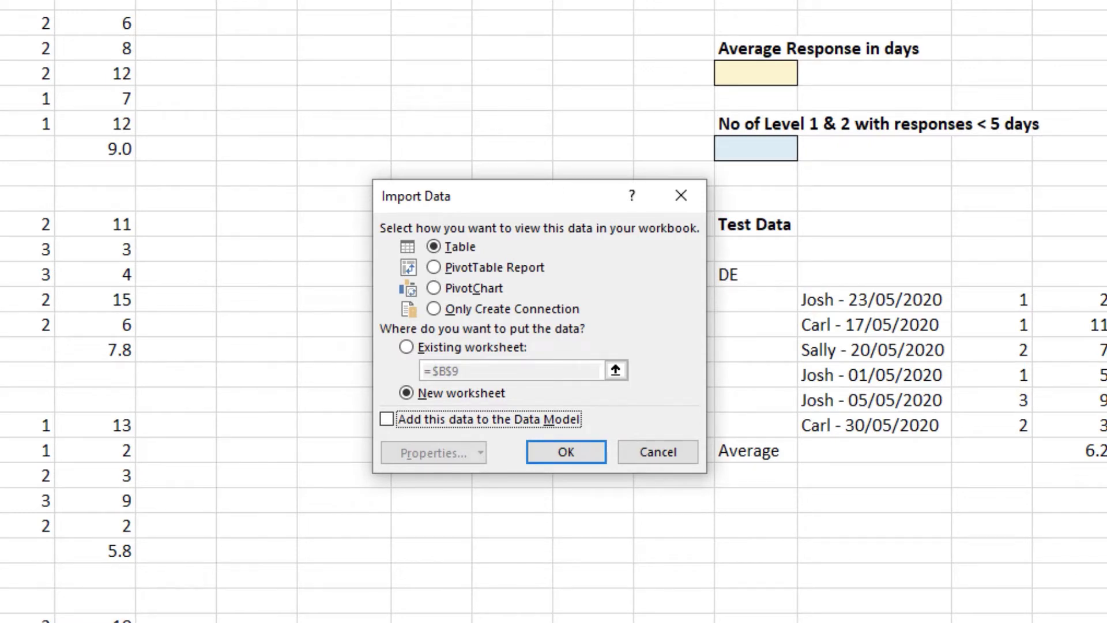
pyautogui.click(406, 347)
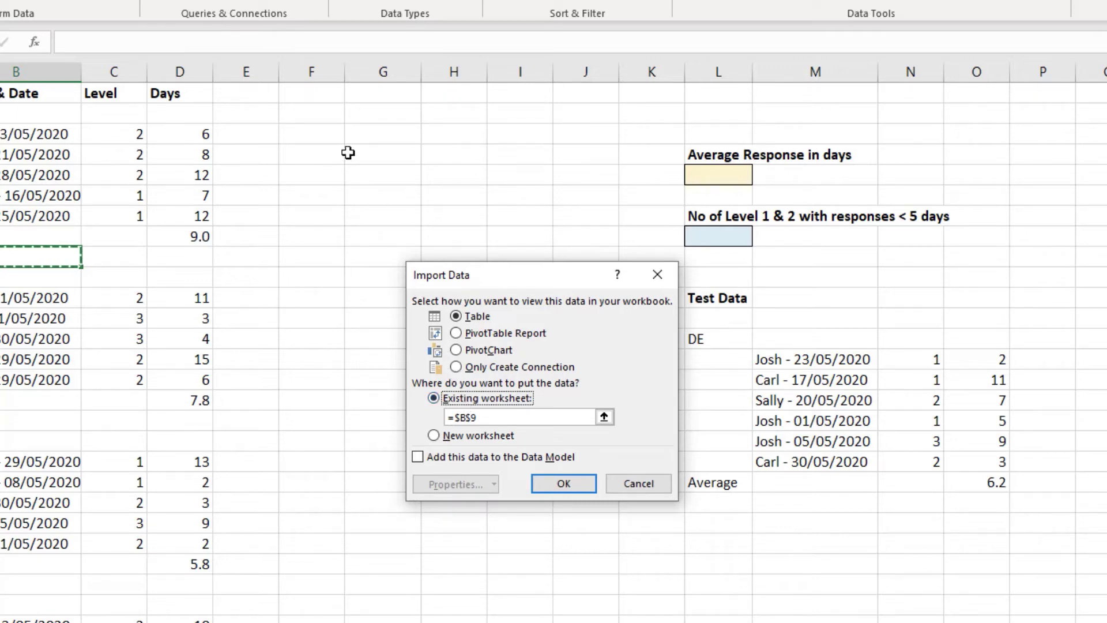
pyautogui.click(478, 417)
pyautogui.moveTo(481, 417); pyautogui.dragTo(448, 417)
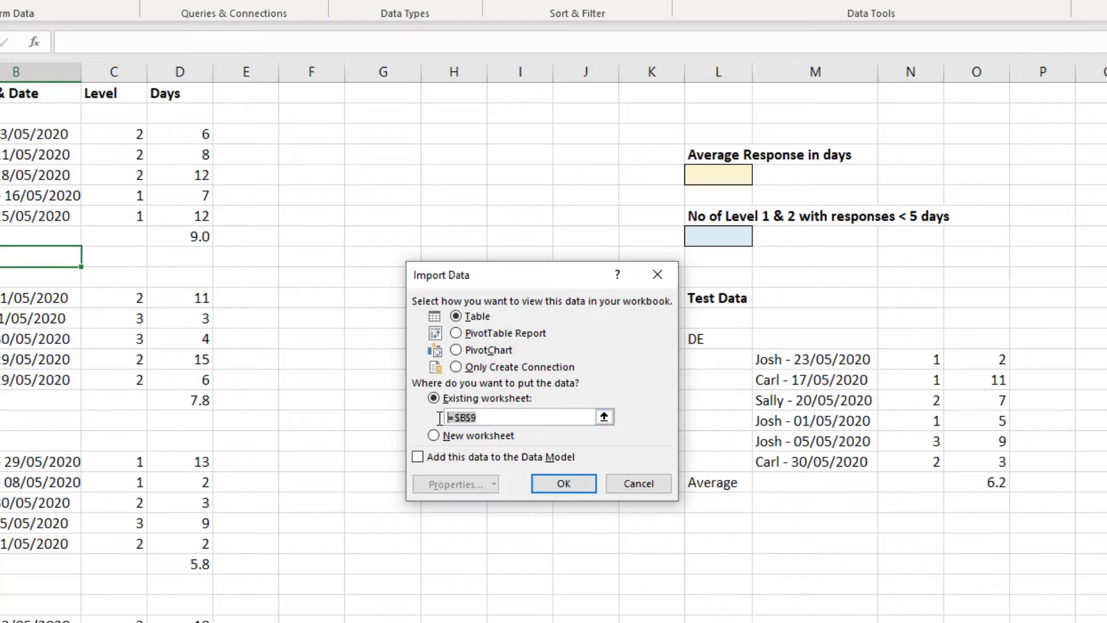
pyautogui.click(309, 94)
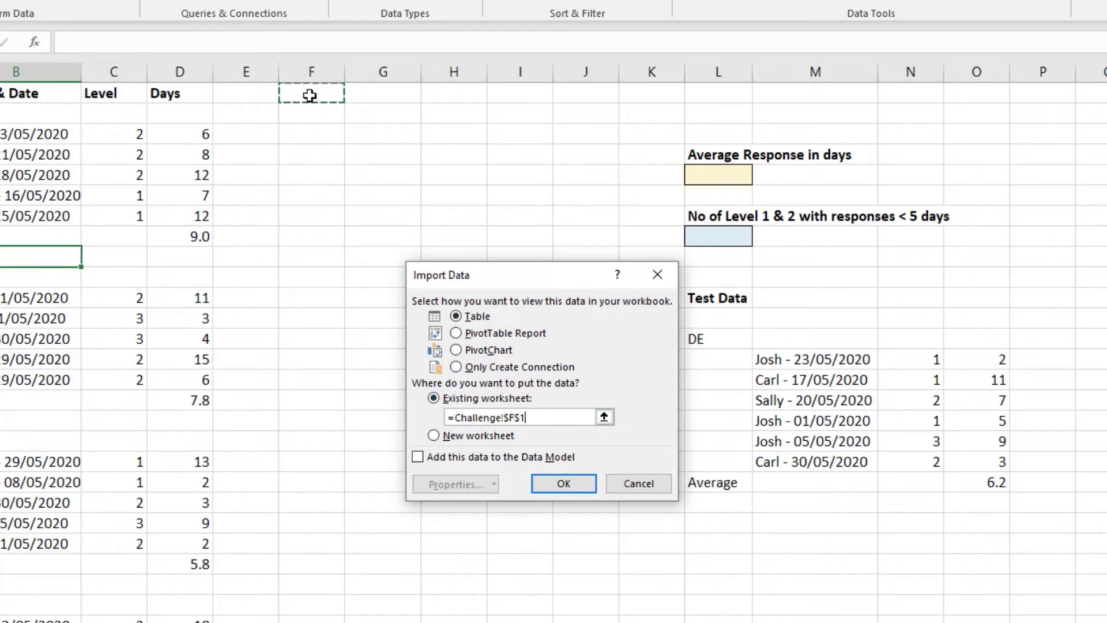
pyautogui.click(547, 483)
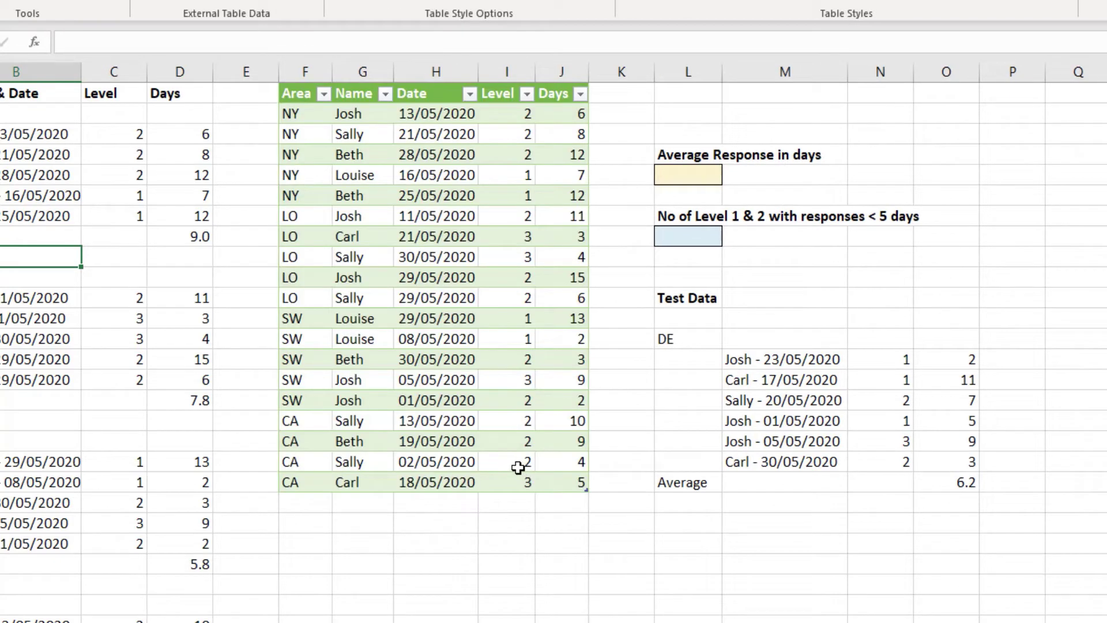
pyautogui.click(507, 475)
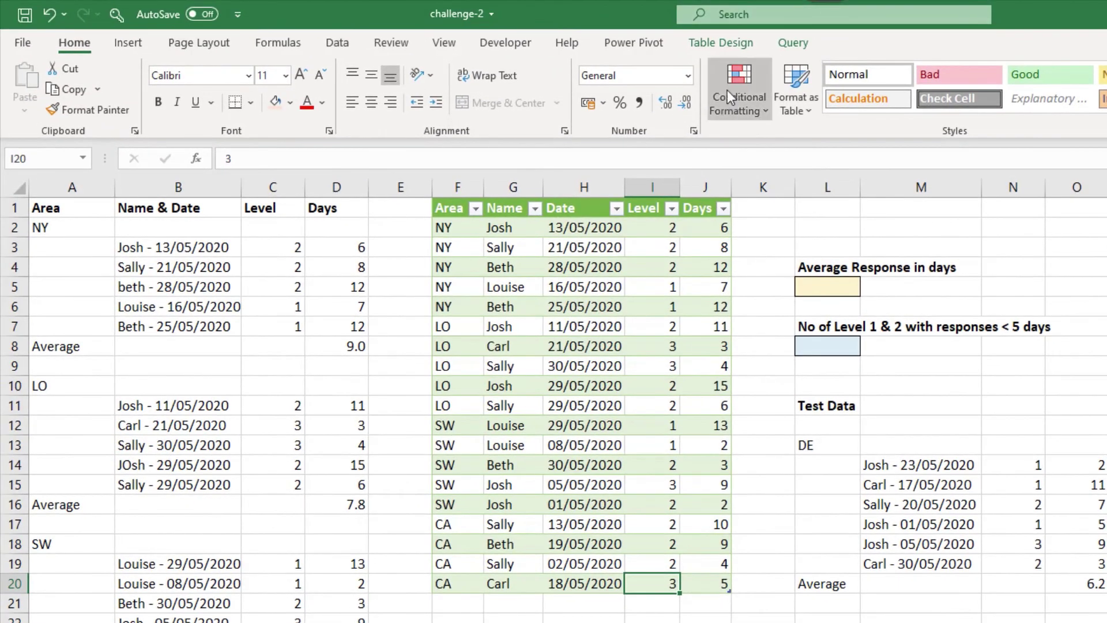
# In Table Design, change the table name from Issues_2 to IssuesRes.
pyautogui.click(729, 44)
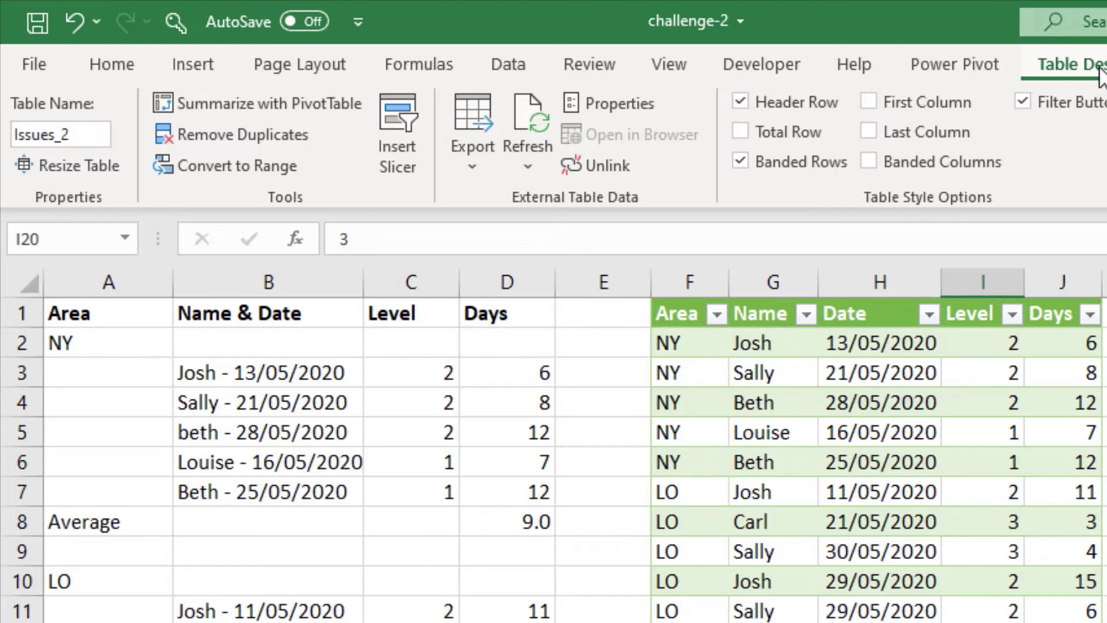
pyautogui.doubleClick(77, 133)
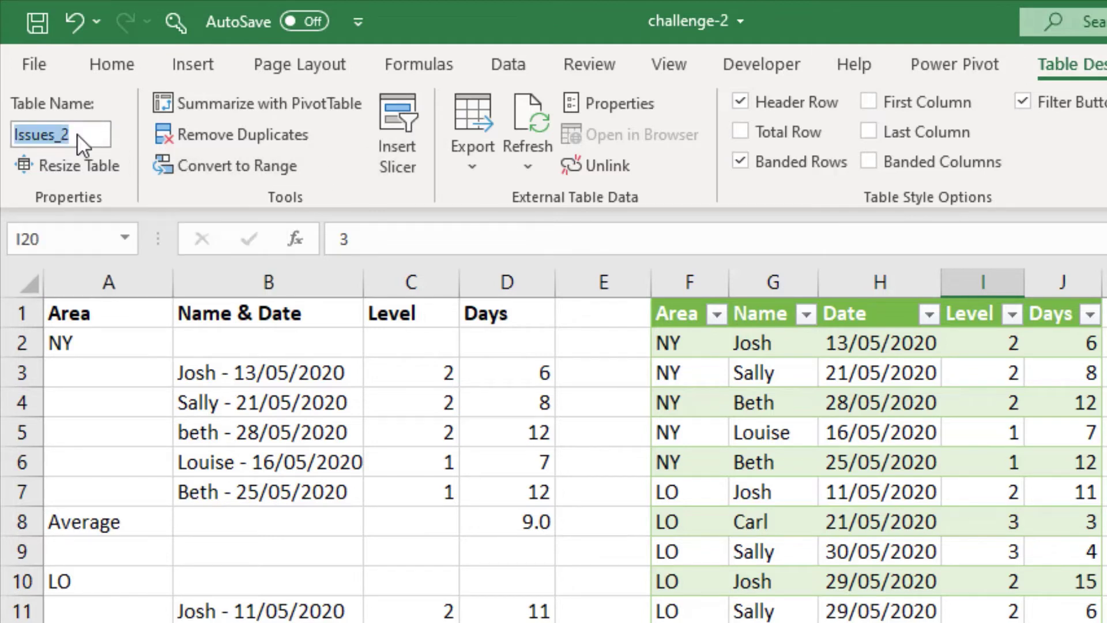
pyautogui.click(77, 133)
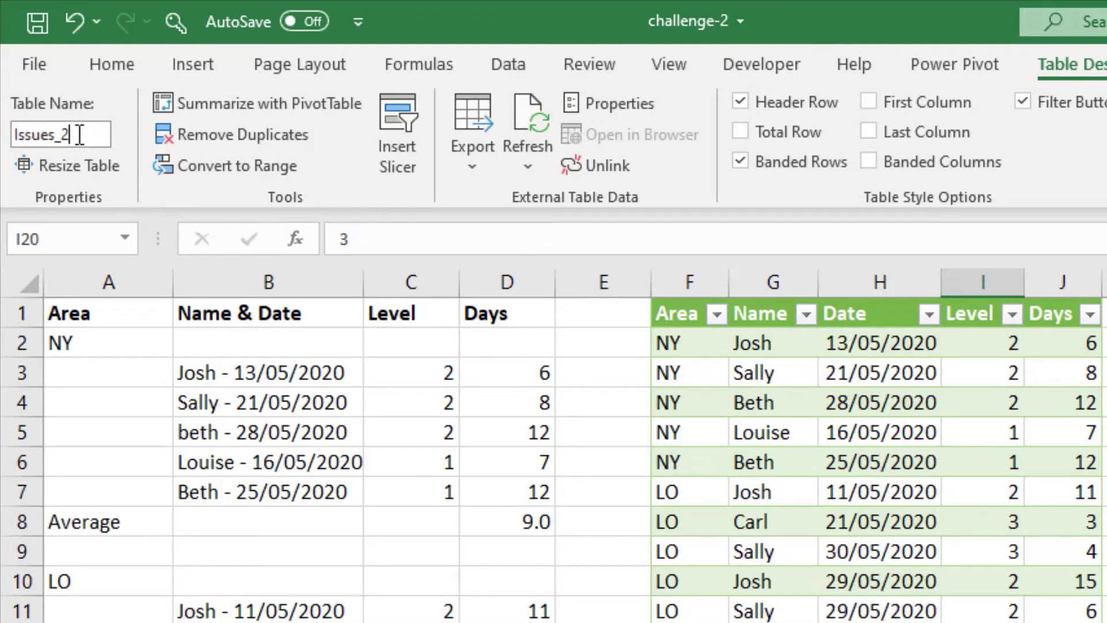
pyautogui.press('BackSpace')
pyautogui.press('BackSpace')
pyautogui.press('BackSpace')
pyautogui.write('sRes')
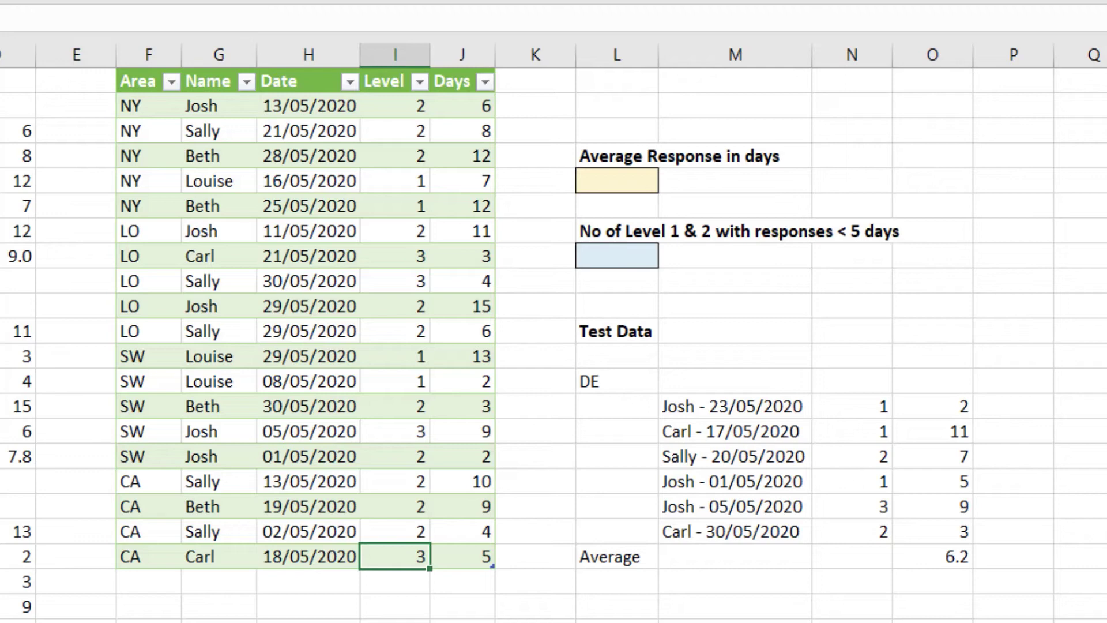
# Enter =AVERAGE(IssuesRes[Days]) in cell L7.
pyautogui.click(614, 180)
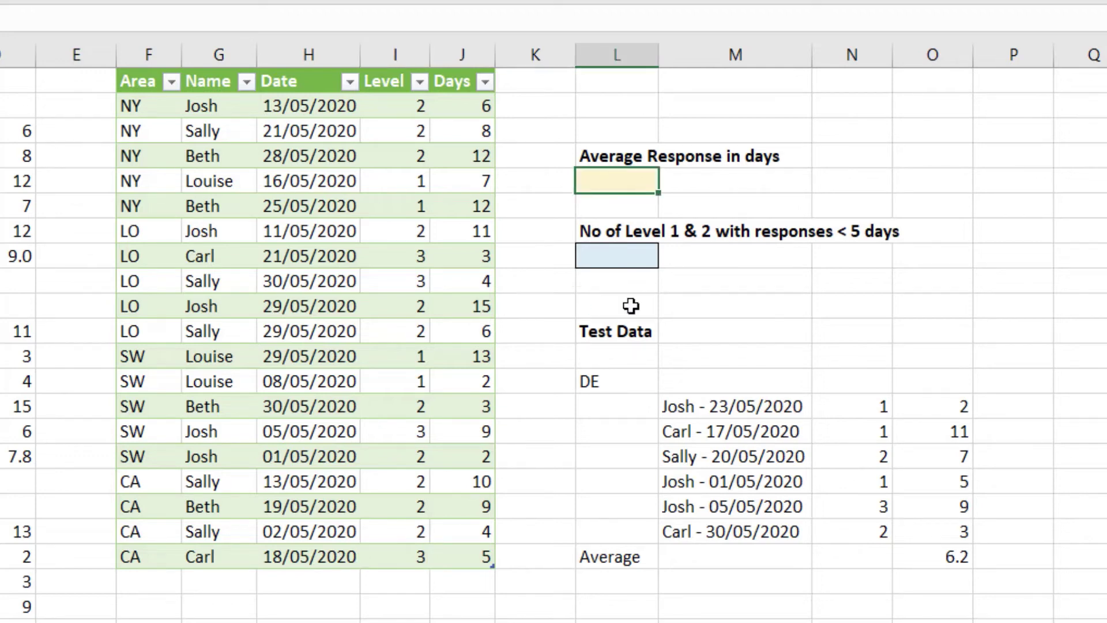
pyautogui.write('=aver')
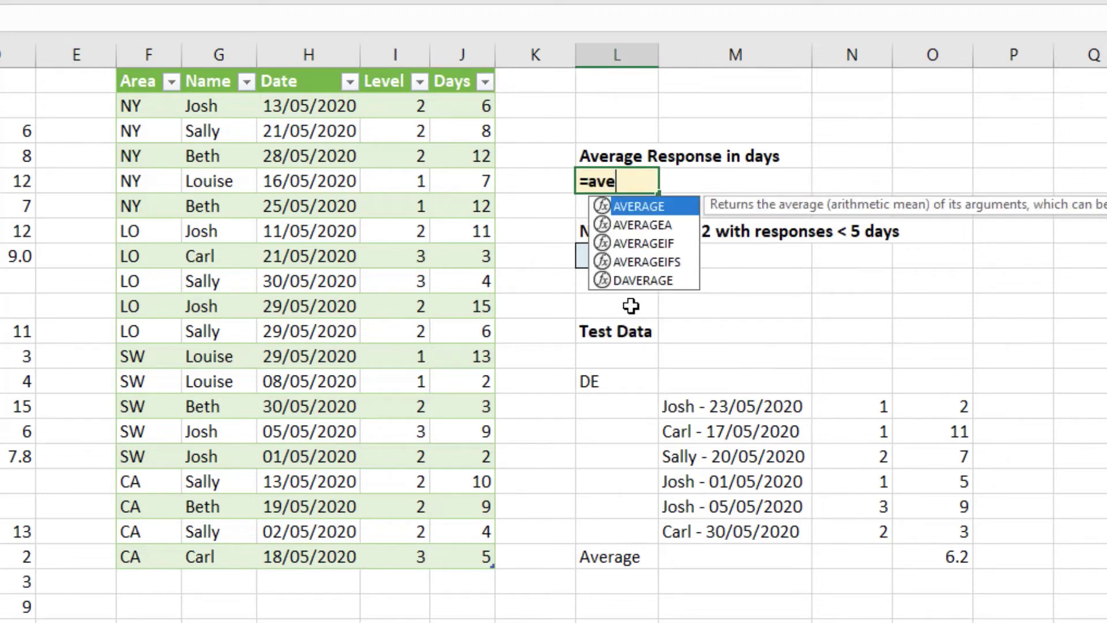
pyautogui.doubleClick(659, 207)
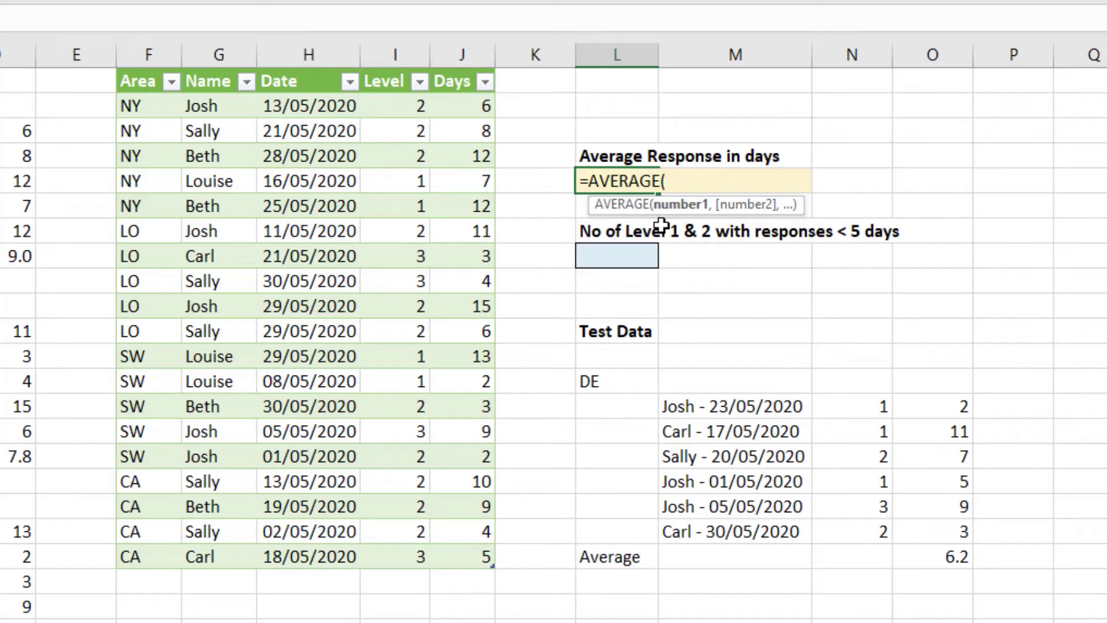
pyautogui.click(463, 73)
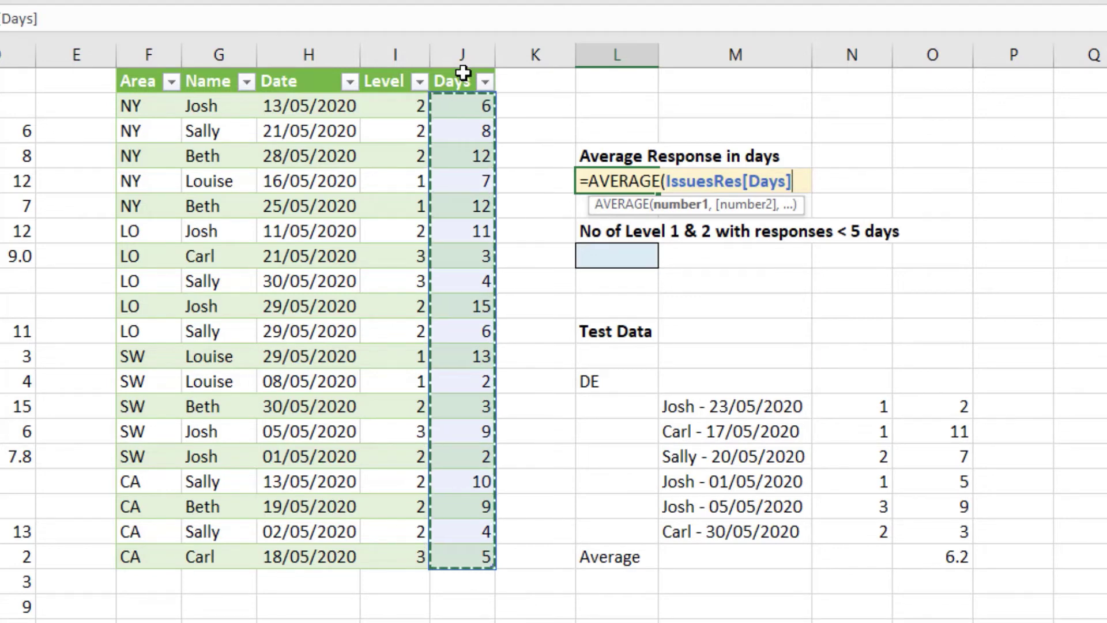
pyautogui.write(')')
pyautogui.press('Return')
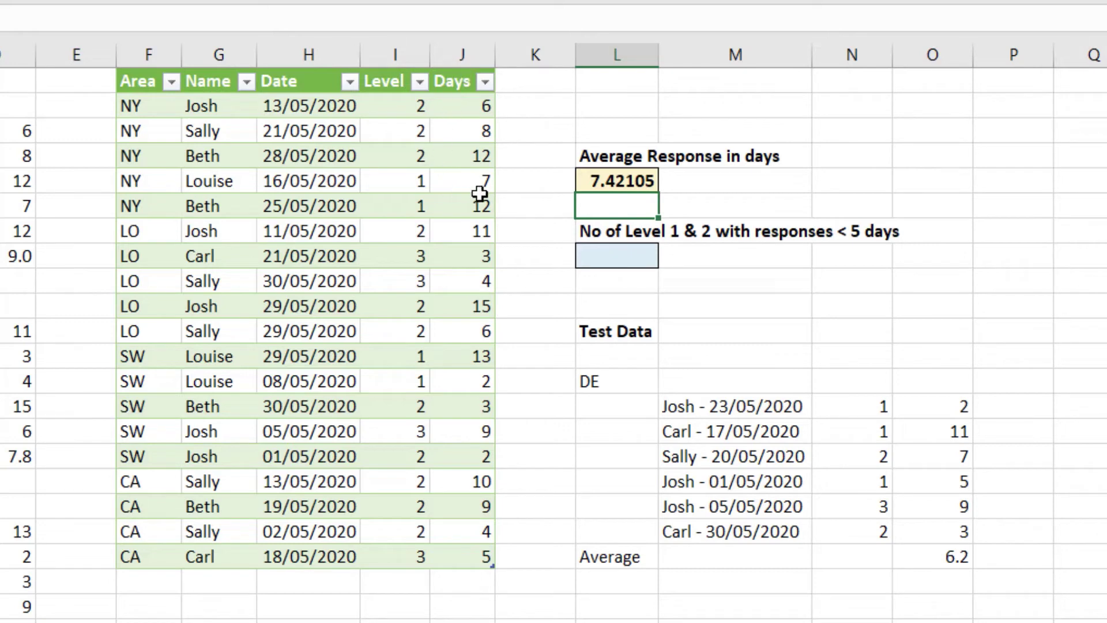
# Decrease L7's decimal places until the average displays as 7.4.
pyautogui.click(613, 181)
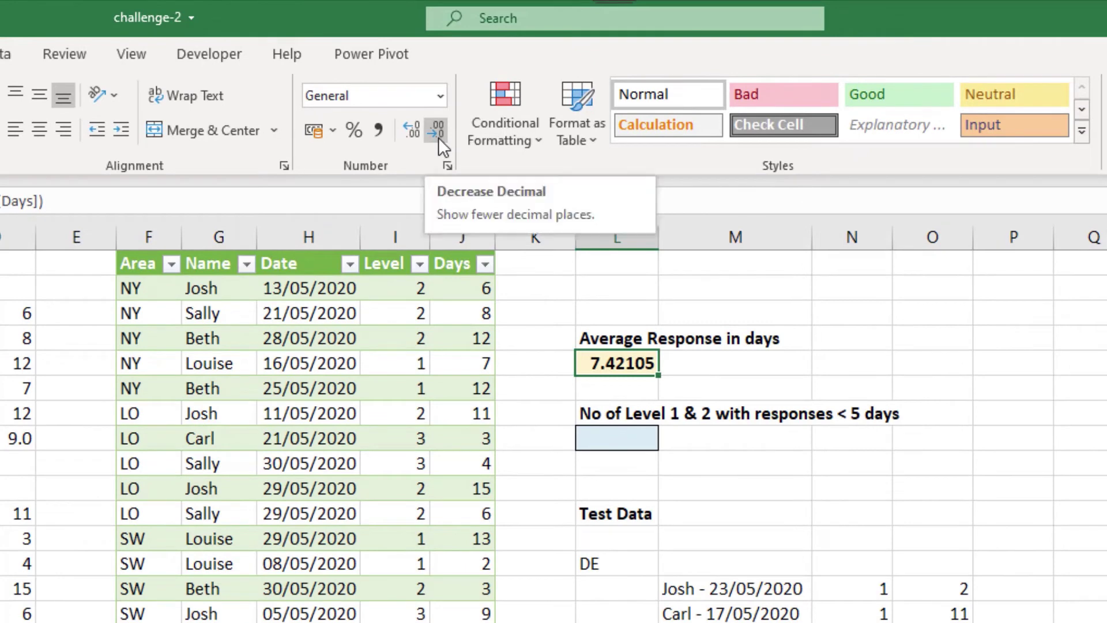
pyautogui.click(437, 132)
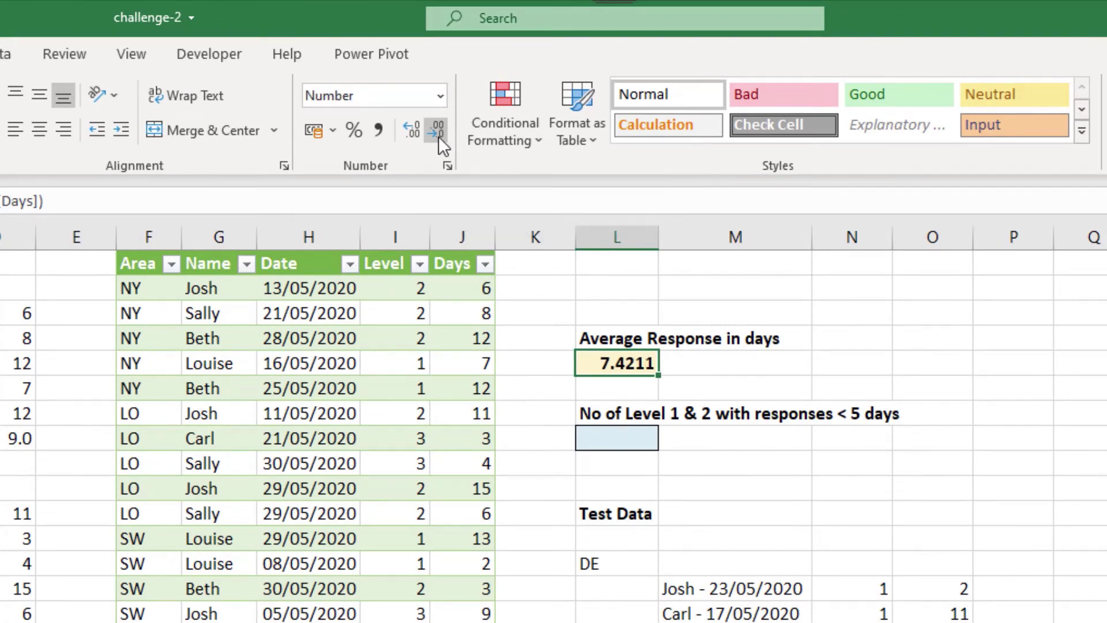
pyautogui.click(438, 136)
pyautogui.click(438, 136)
pyautogui.click(438, 136)
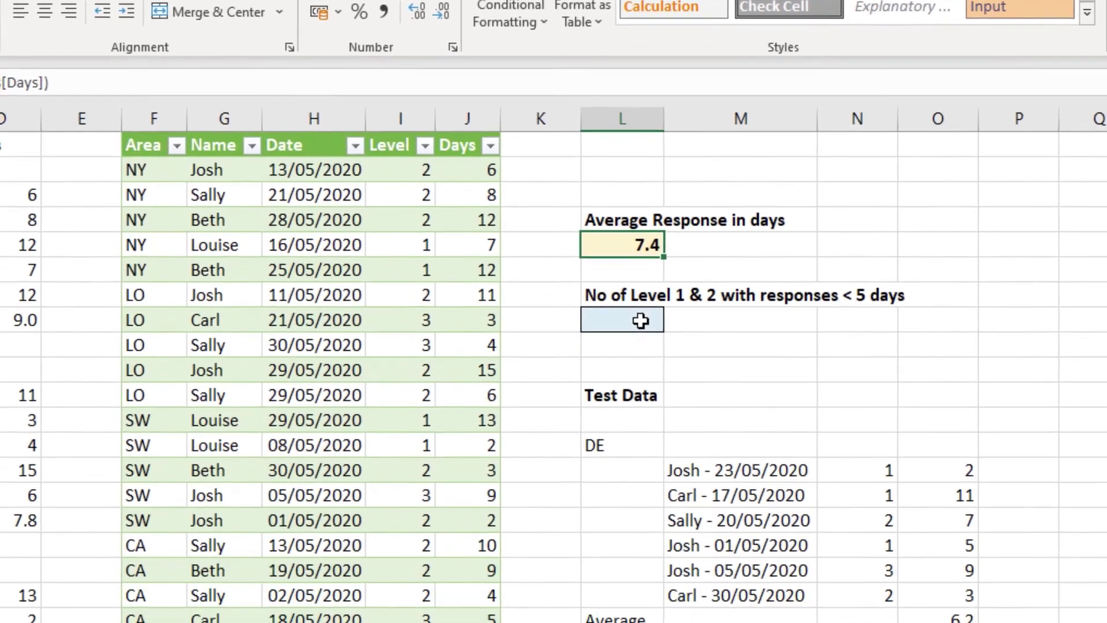
pyautogui.click(634, 439)
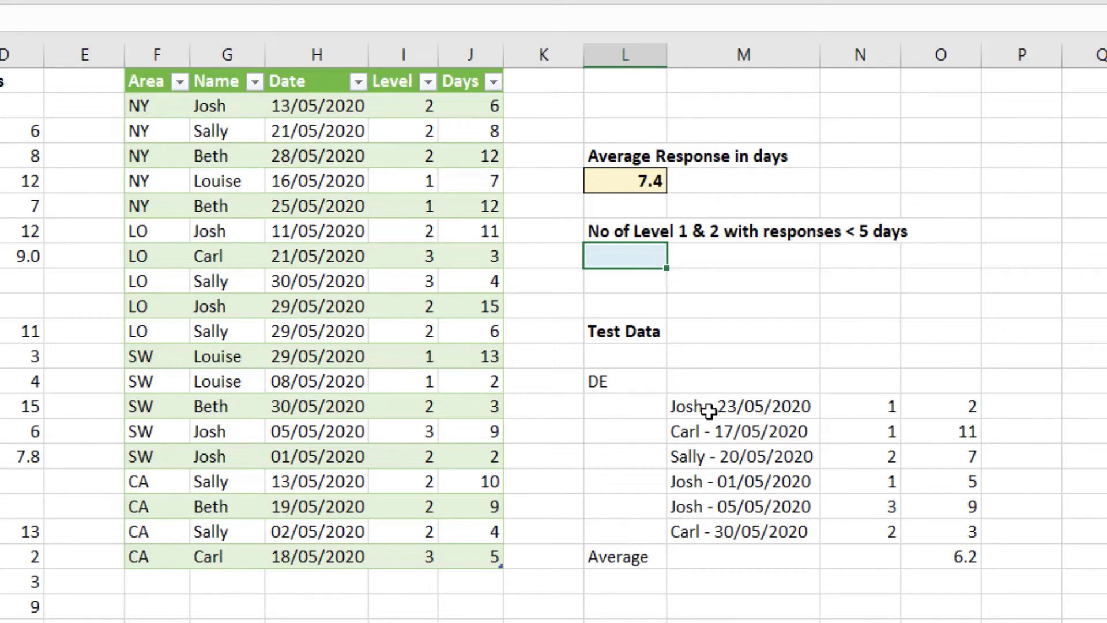
# Enter =COUNTIFS(IssuesRes[Level],"<3",IssuesRes[Days],"<5") in L10, returning 4.
pyautogui.write('=coun')
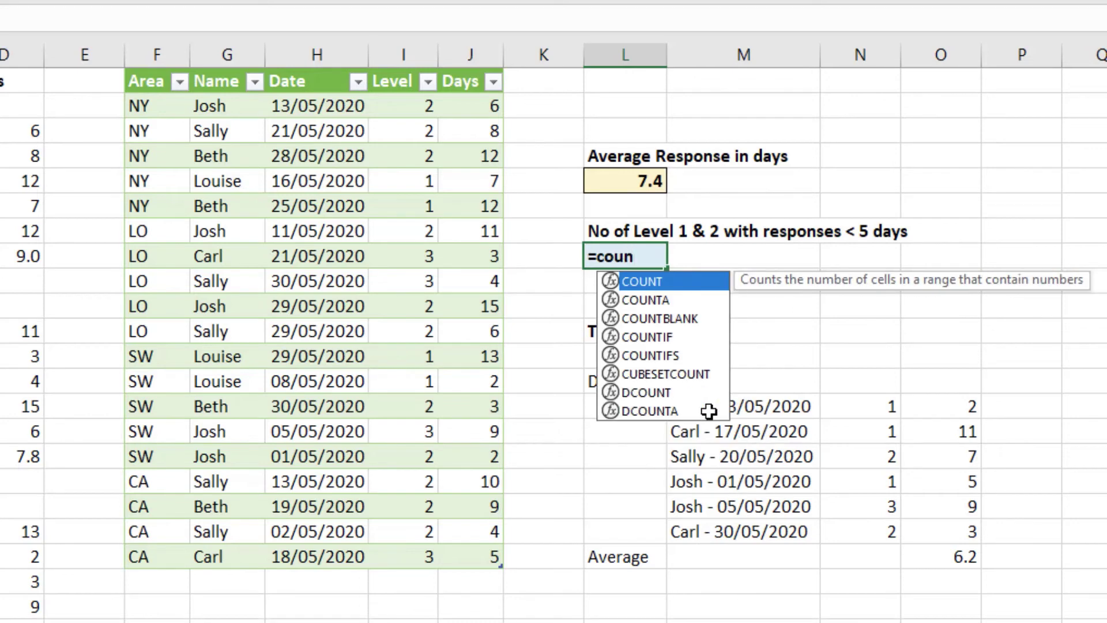
pyautogui.press('Down')
pyautogui.press('Down')
pyautogui.press('Down')
pyautogui.press('Down')
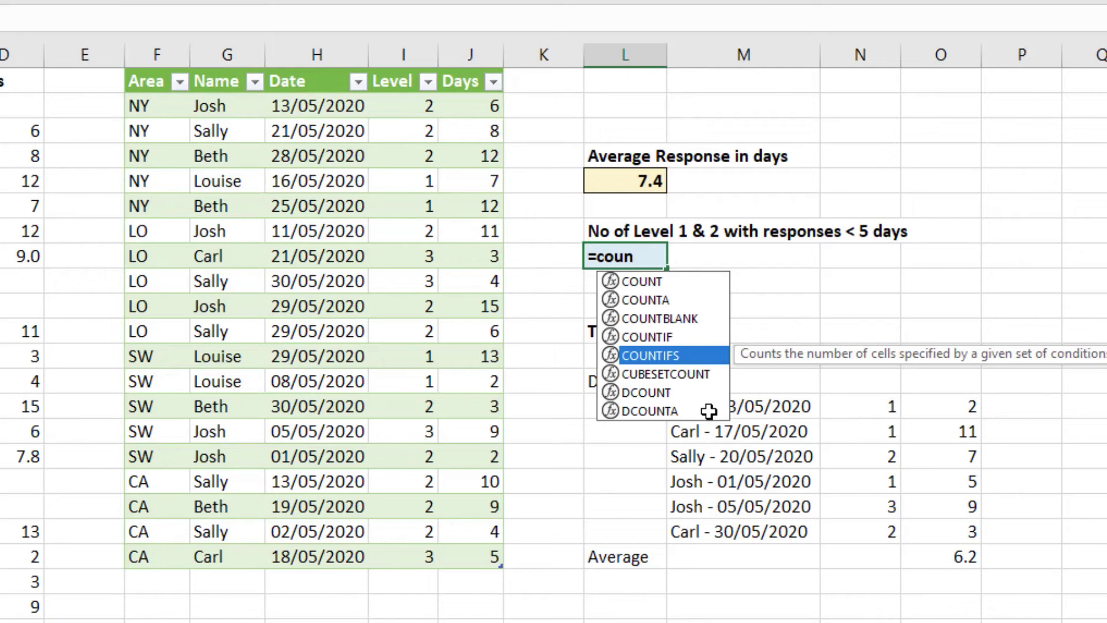
pyautogui.press('Tab')
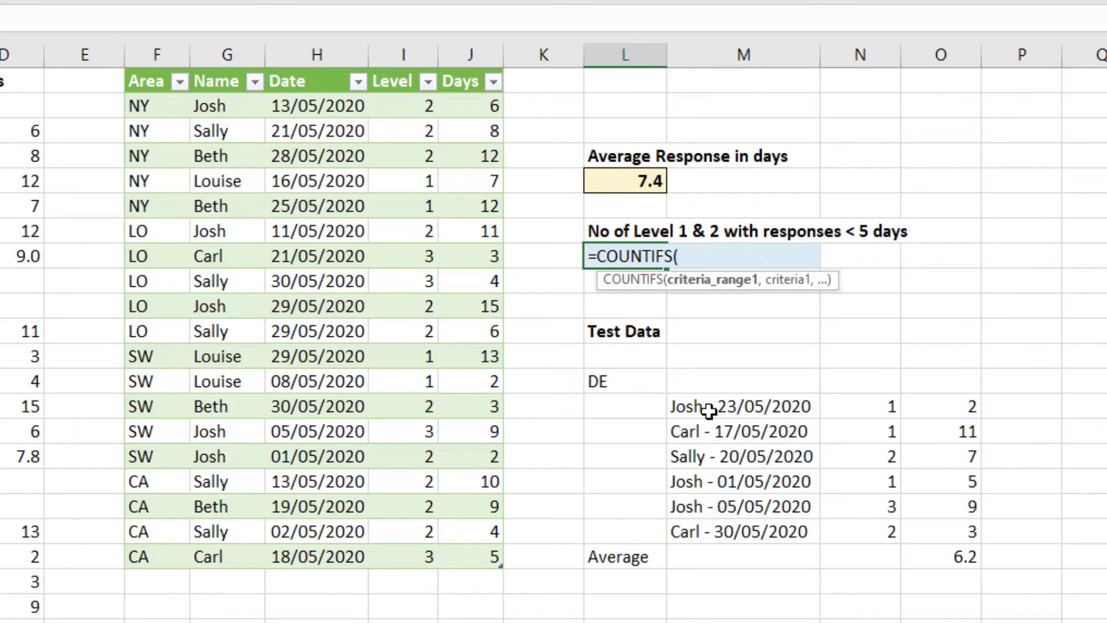
pyautogui.click(404, 79)
pyautogui.write(',')
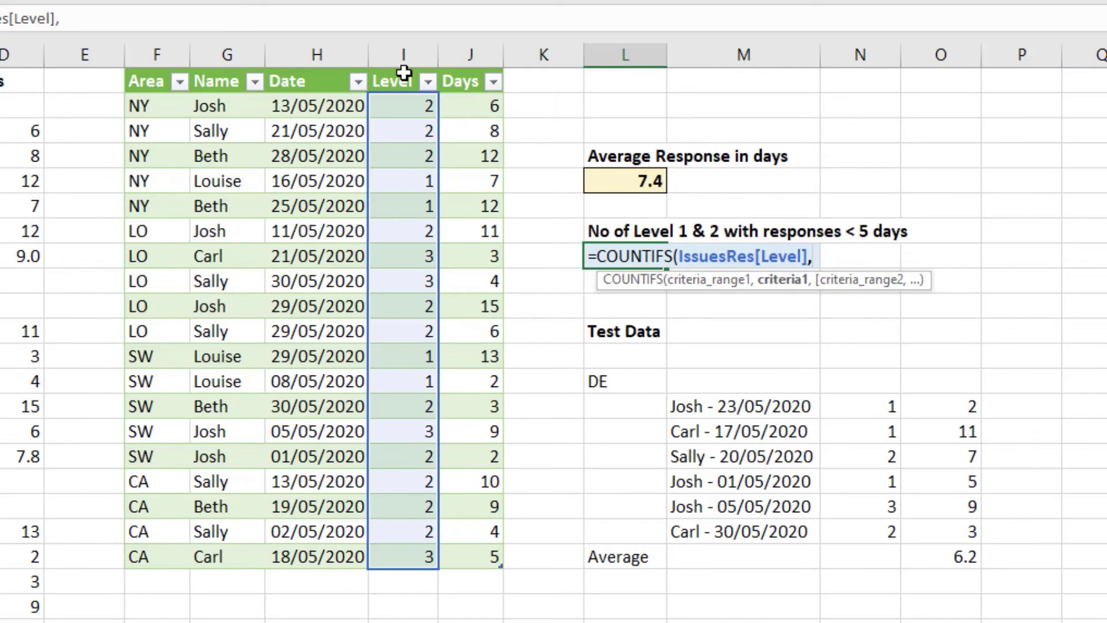
pyautogui.write('"<')
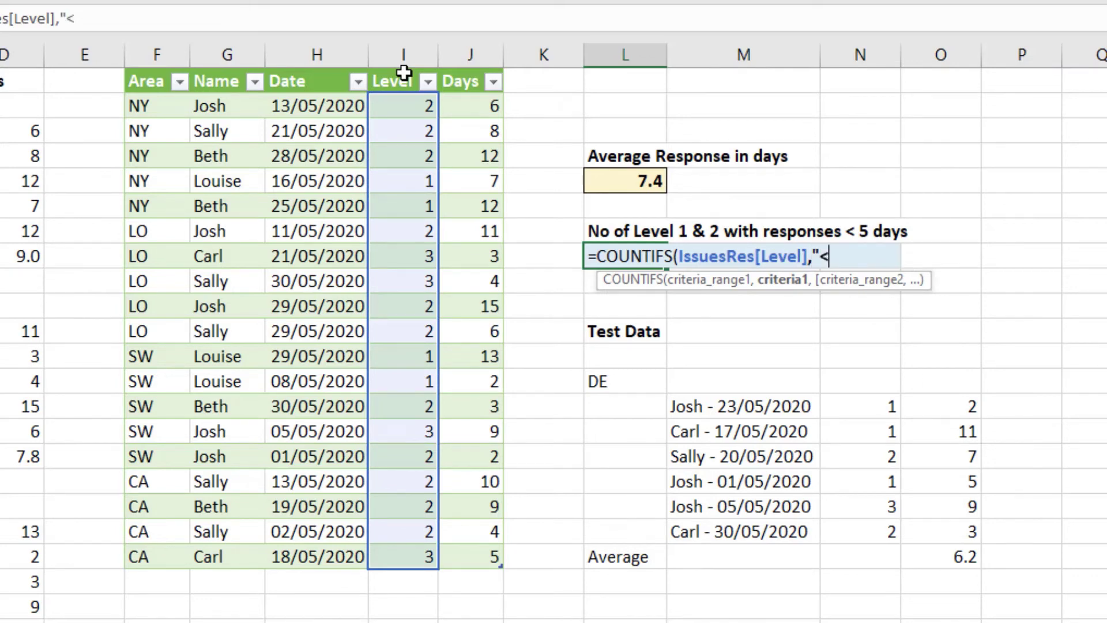
pyautogui.write('3",')
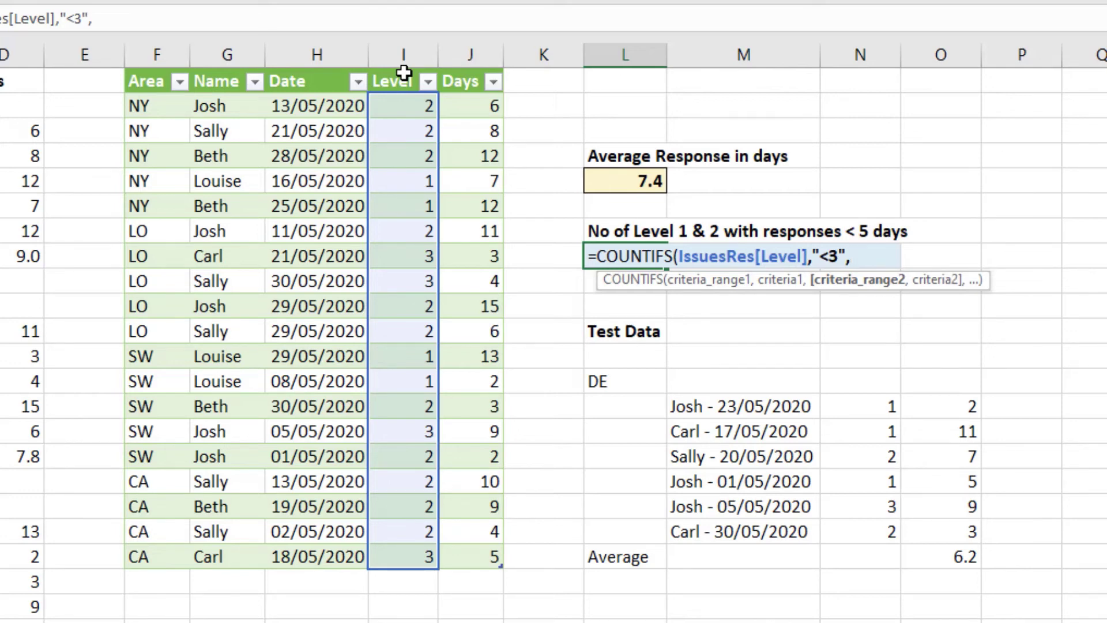
pyautogui.click(461, 68)
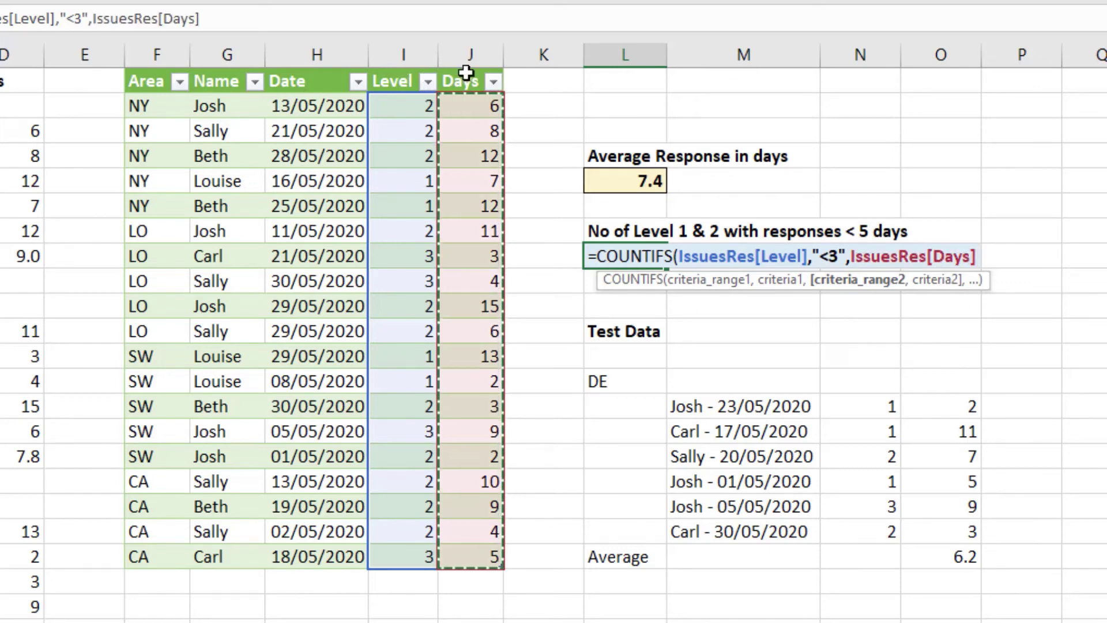
pyautogui.write(',')
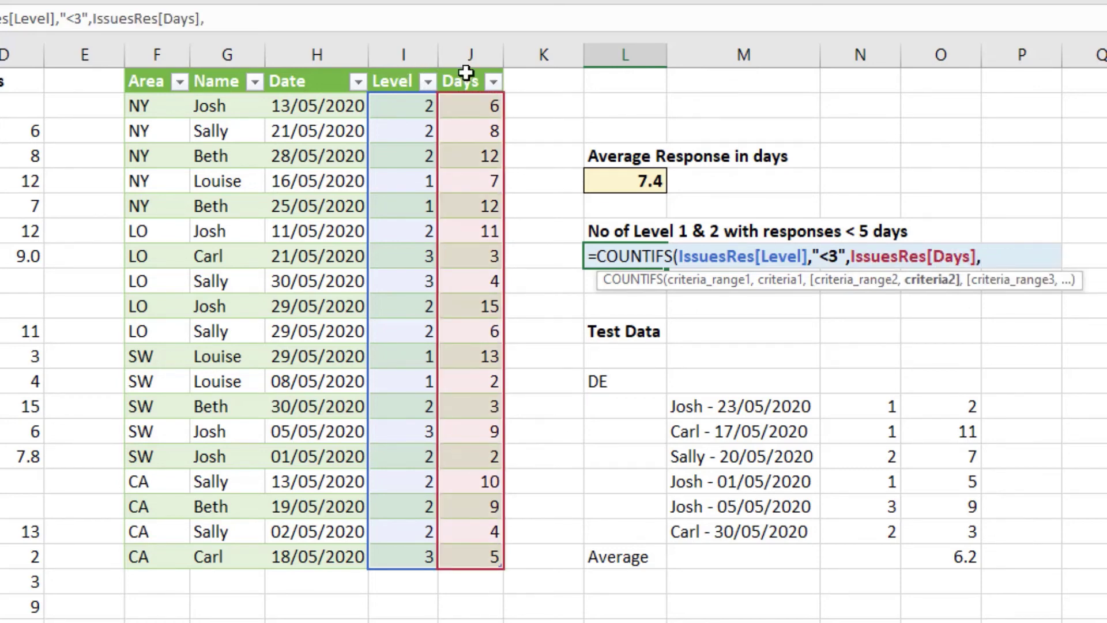
pyautogui.write('"<5")')
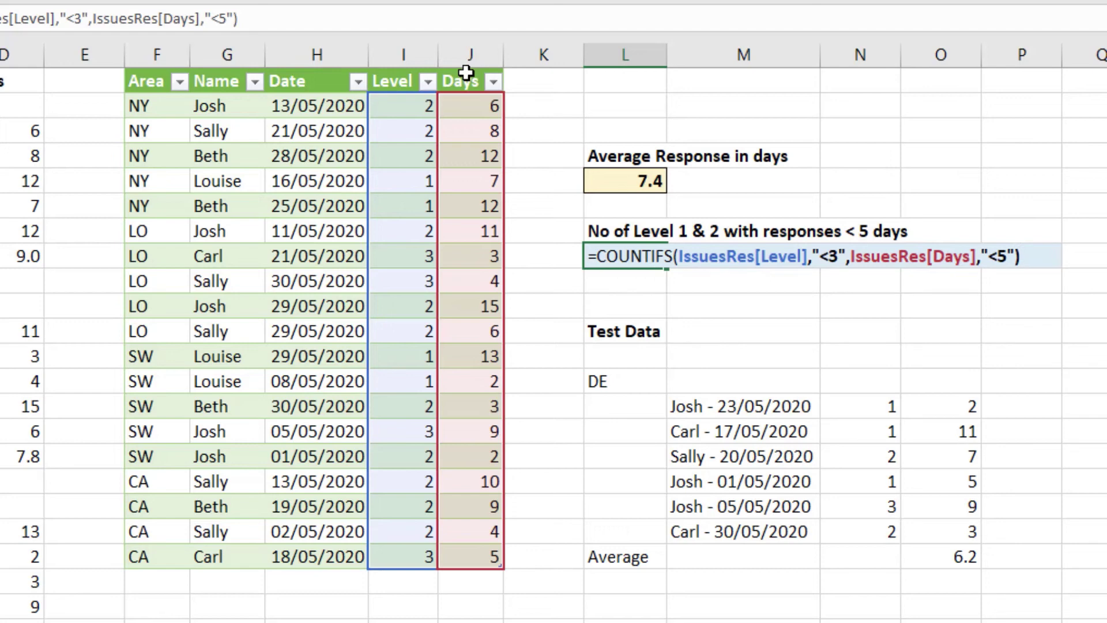
pyautogui.press('Return')
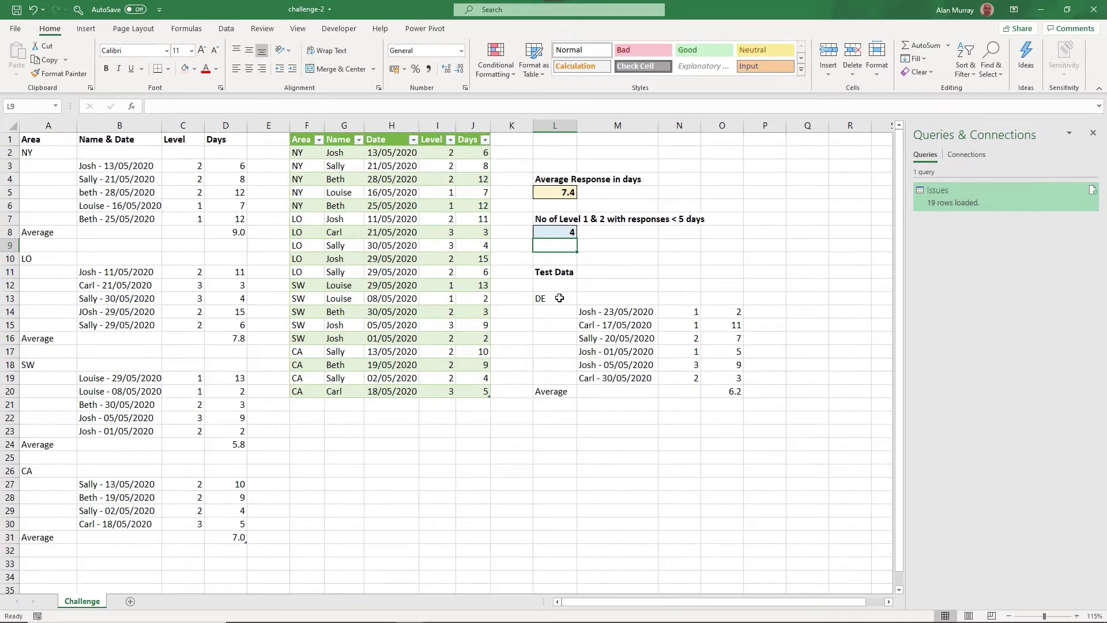
# Drag the DE test block L13:O20 to A32, below the CA records.
pyautogui.moveTo(634, 381); pyautogui.dragTo(808, 433)
pyautogui.moveTo(663, 346); pyautogui.dragTo(742, 396)
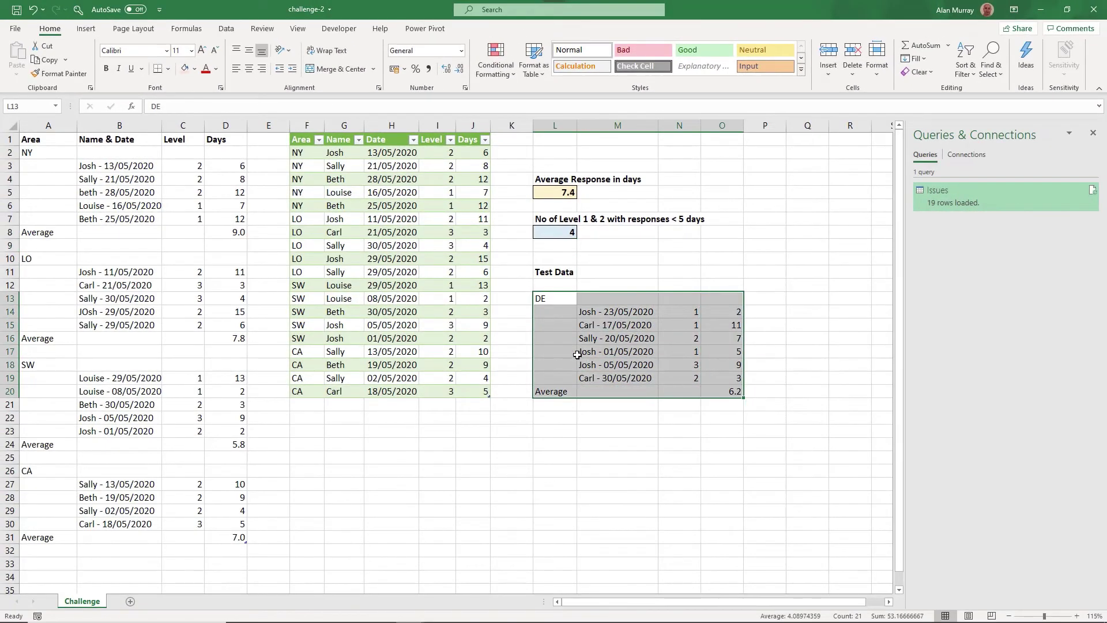
pyautogui.moveTo(533, 349); pyautogui.dragTo(57, 533)
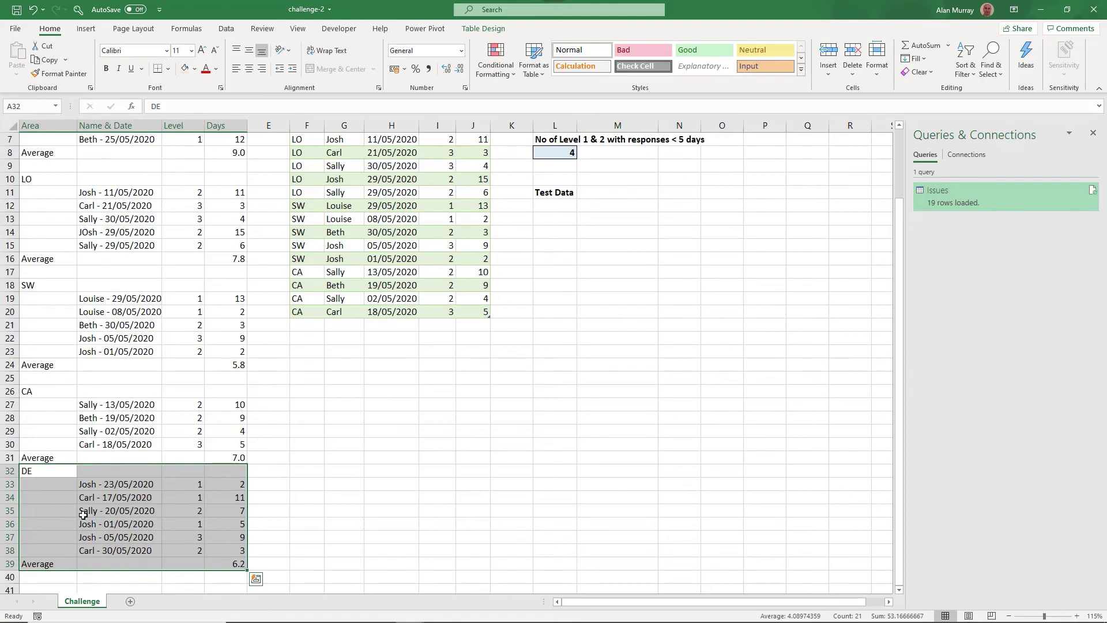
pyautogui.click(309, 442)
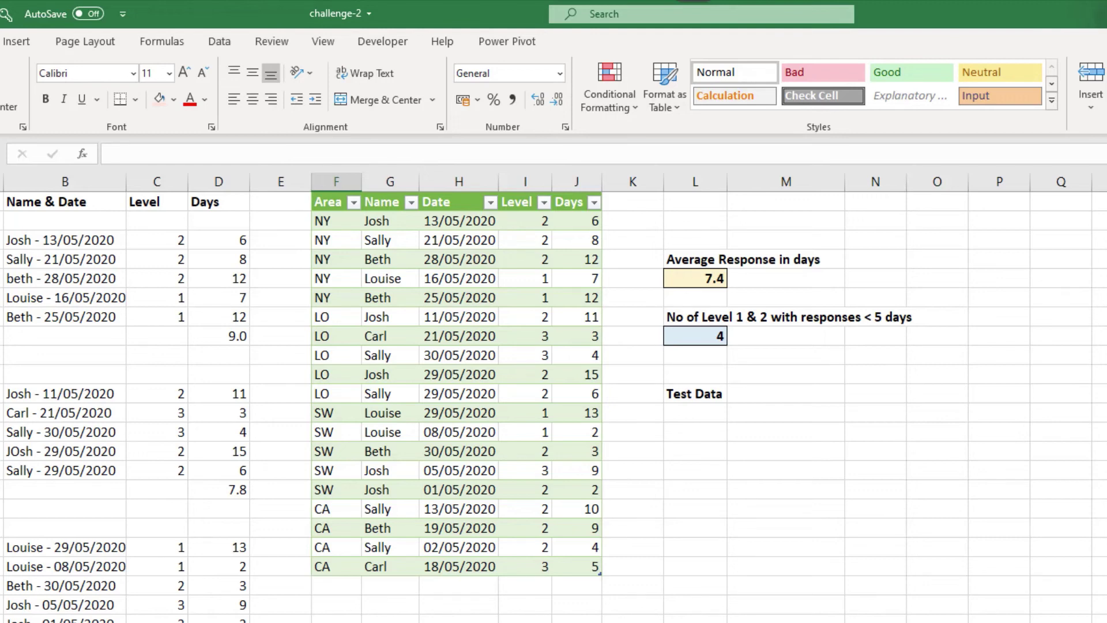
# Run Refresh All from the Data tab so IssuesRes picks up the DE rows.
pyautogui.click(223, 44)
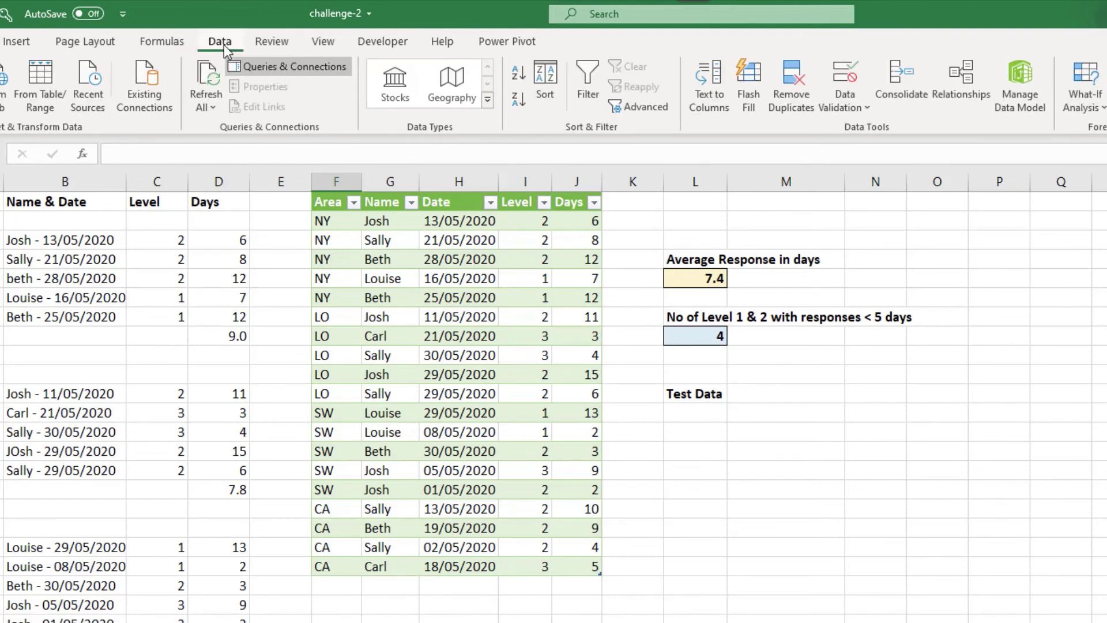
pyautogui.click(219, 102)
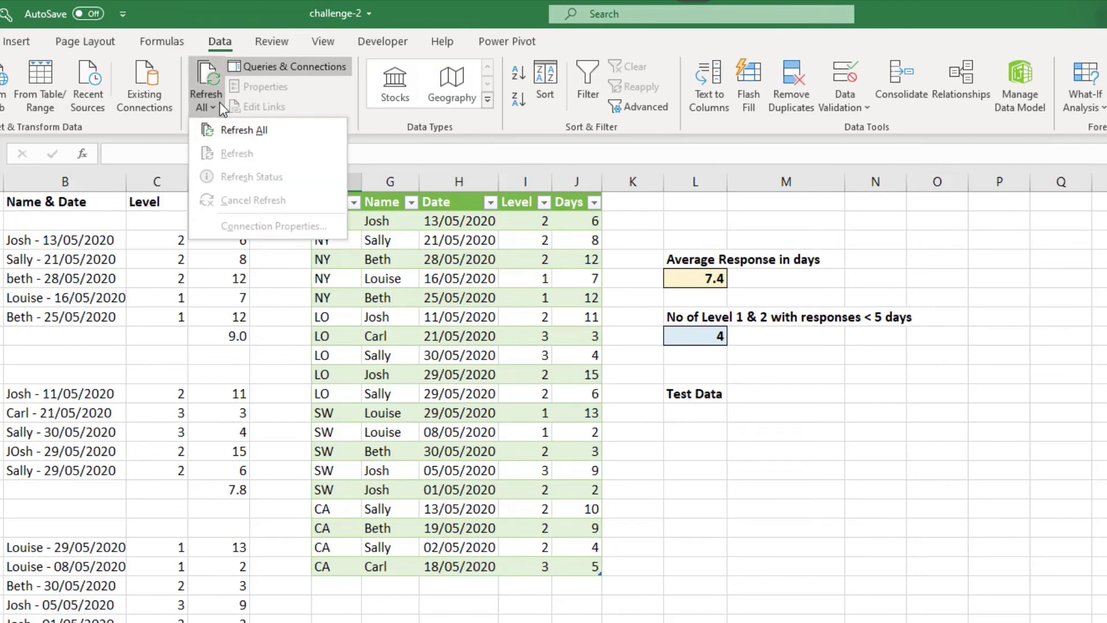
pyautogui.click(231, 137)
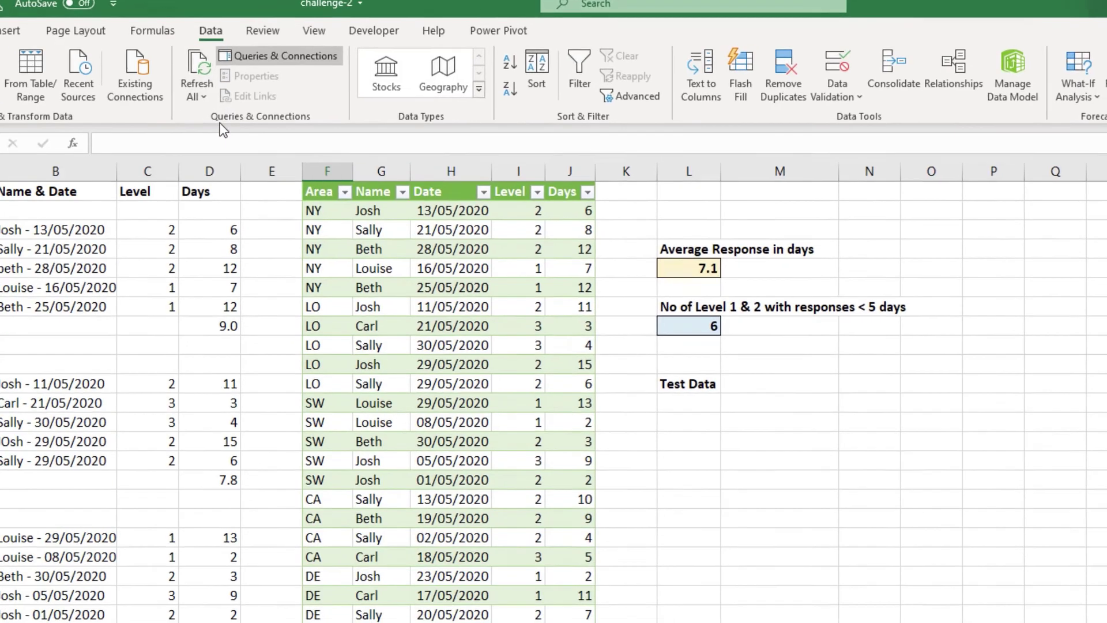